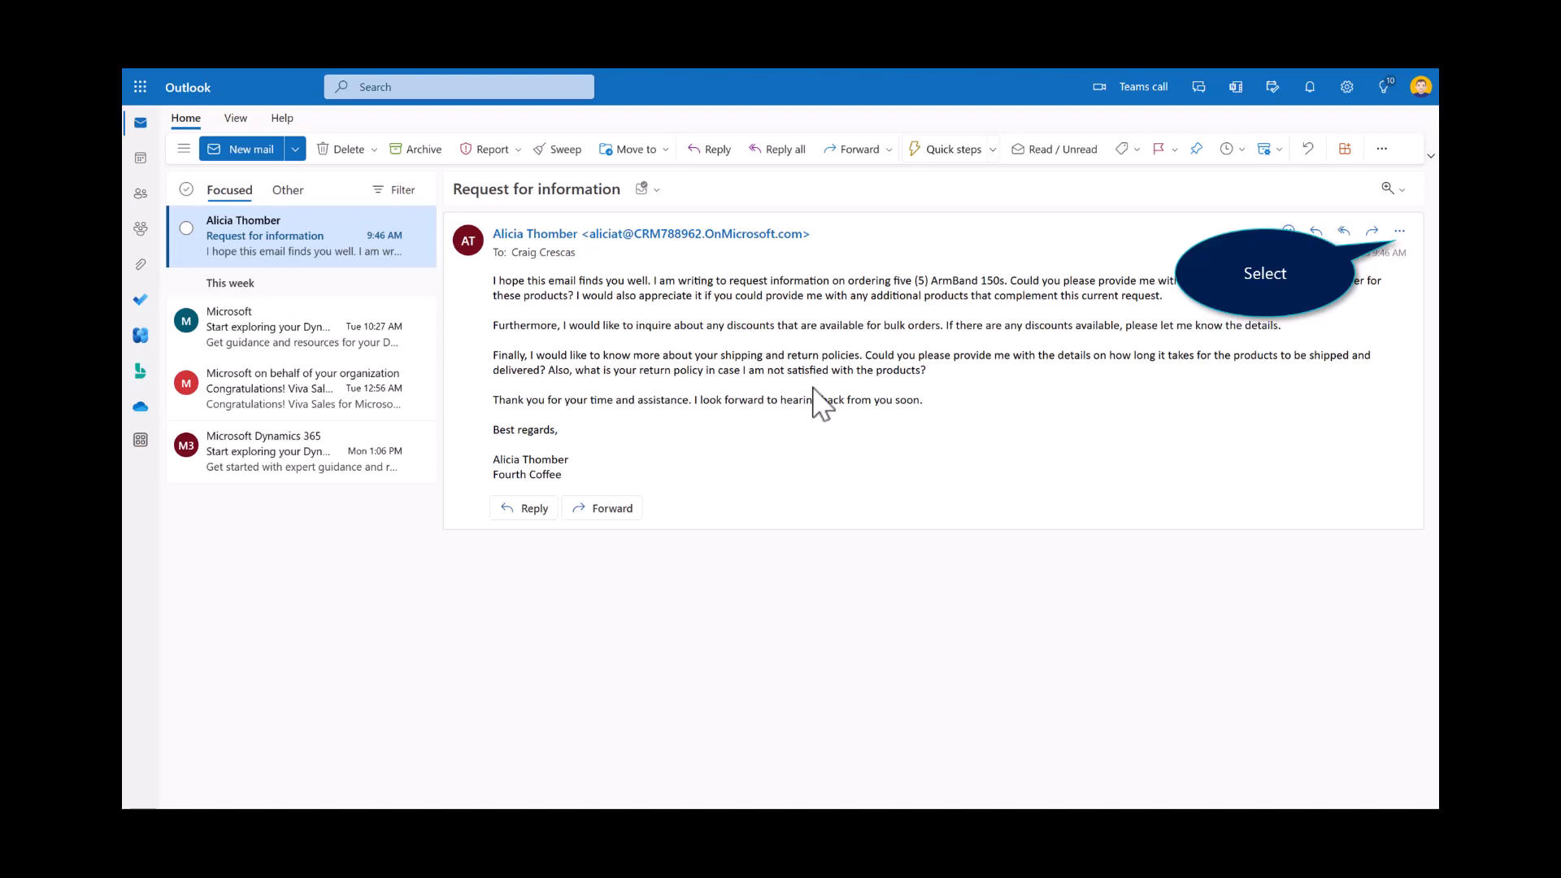
Step: Open Viva Sales for the Request for information email and save its sender as a new Dynamics 365 contact under Fourth Coffee (sample)
left_click(1398, 232)
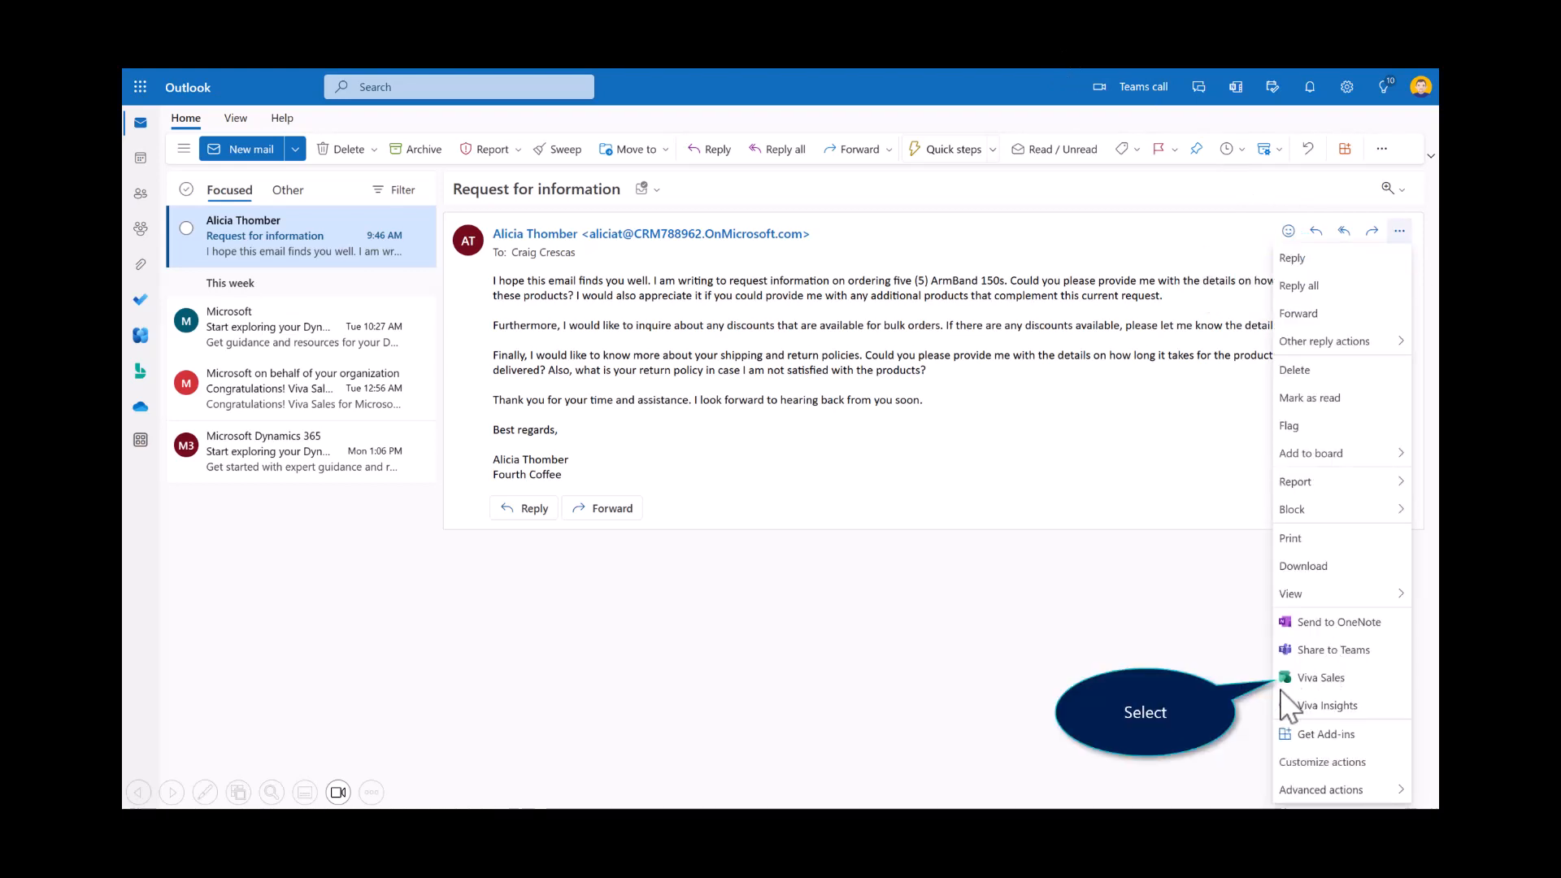
left_click(1304, 681)
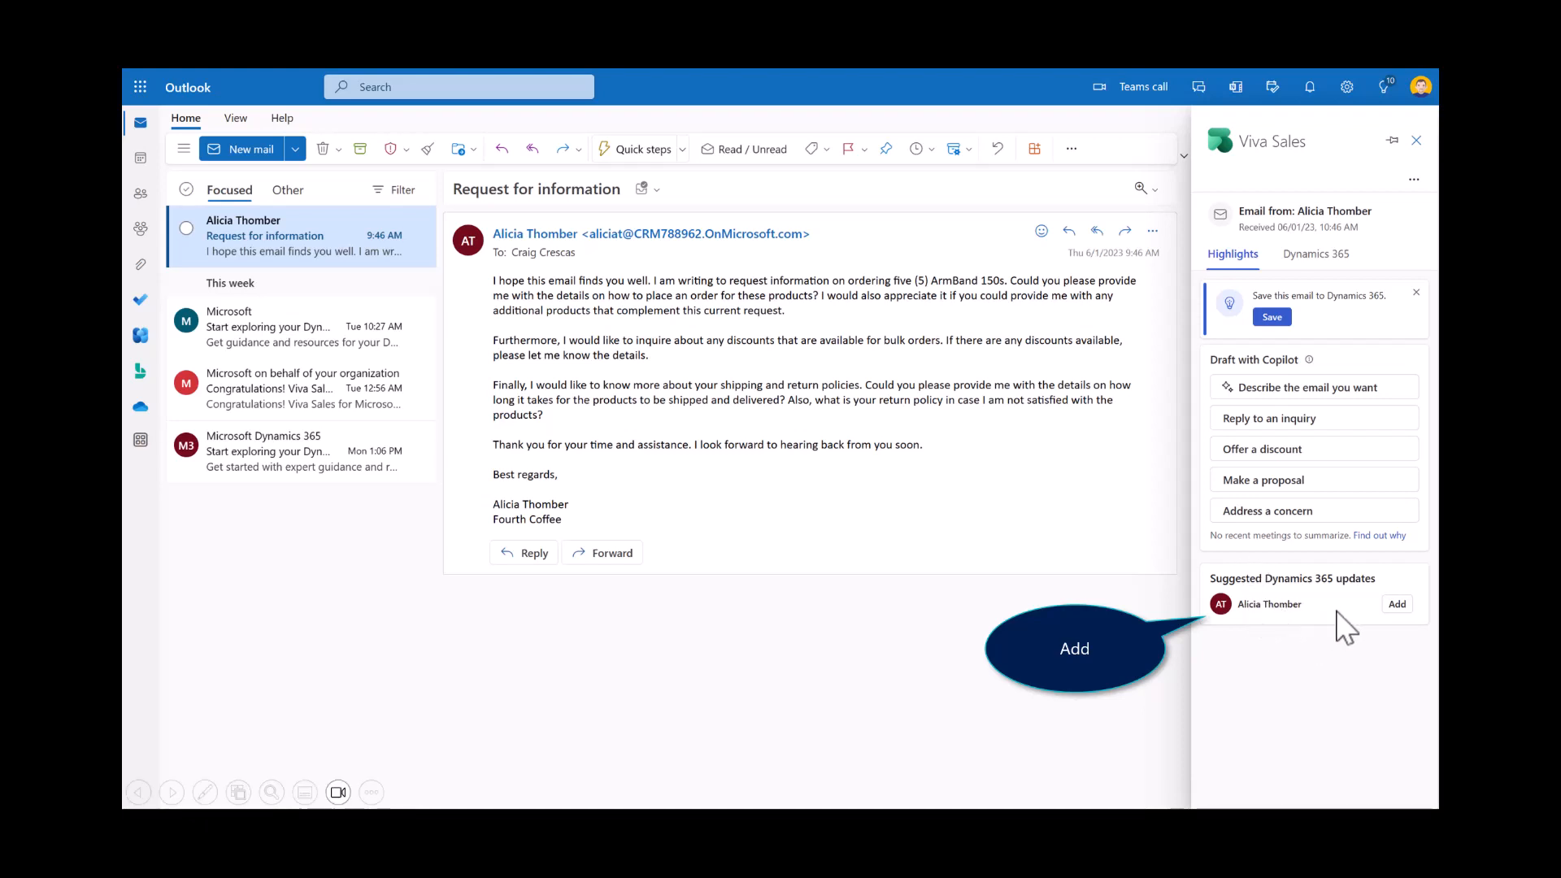
left_click(1383, 607)
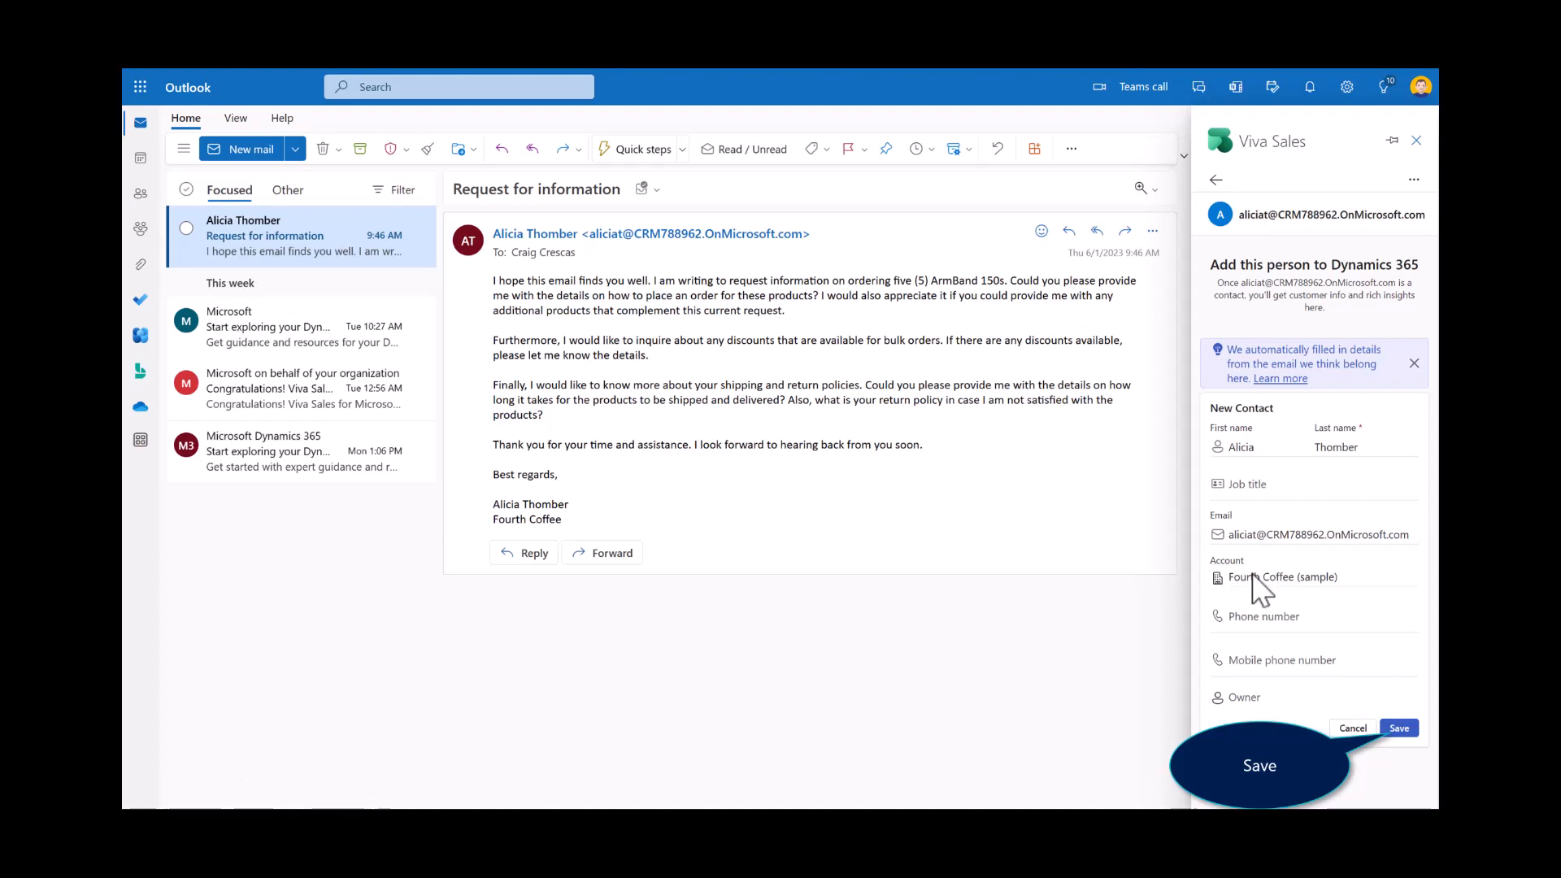
left_click(1398, 729)
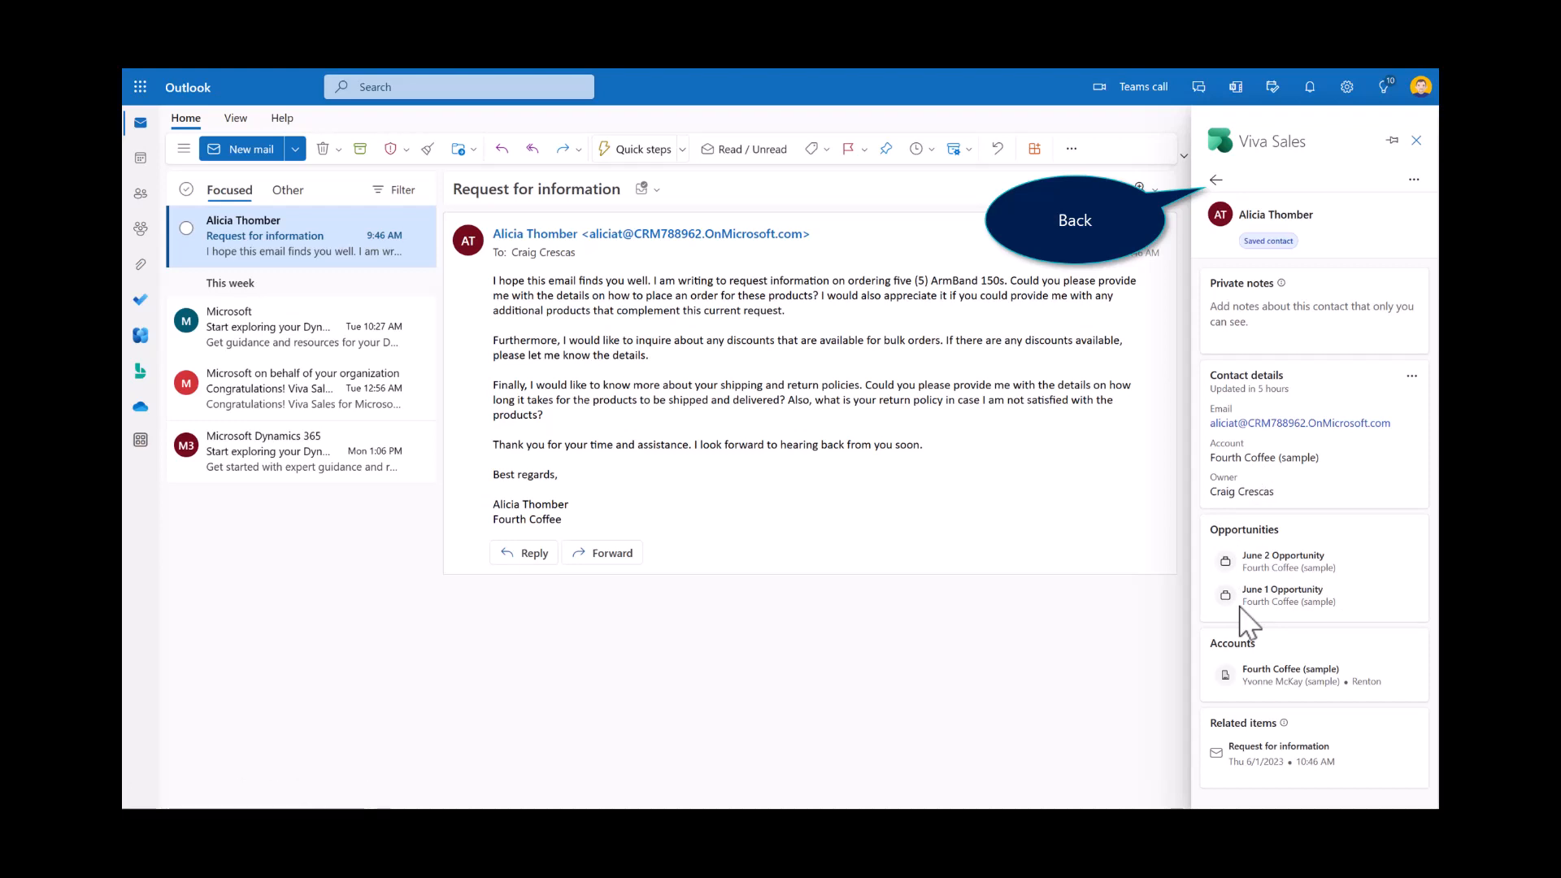
left_click(1216, 180)
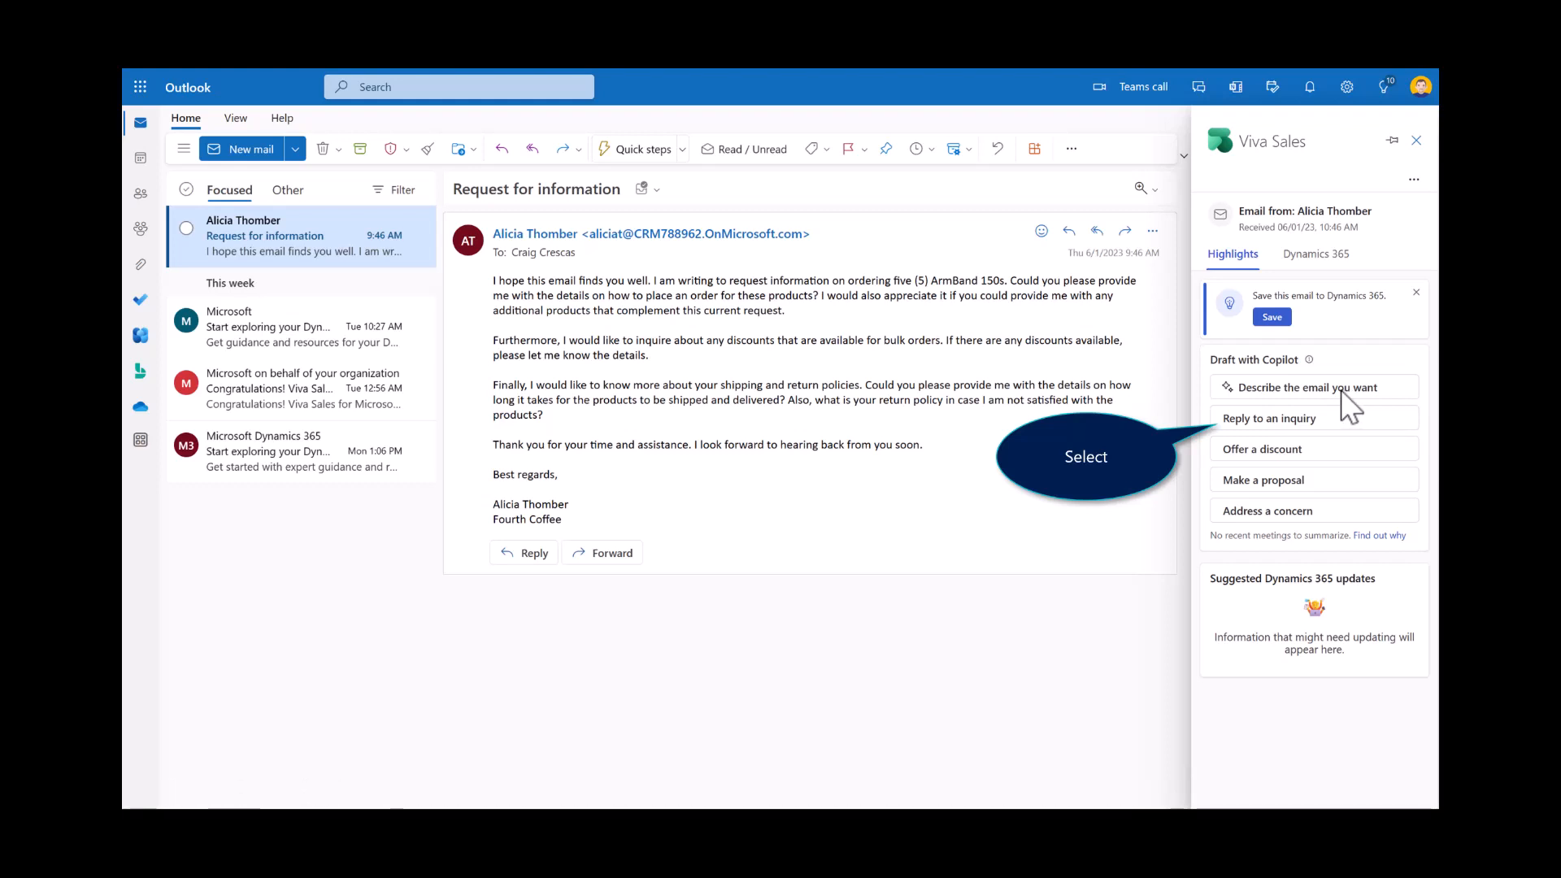
Step: Generate a Copilot reply to the inquiry, insert the suggested text into a reply to the customer, and send it
left_click(1235, 426)
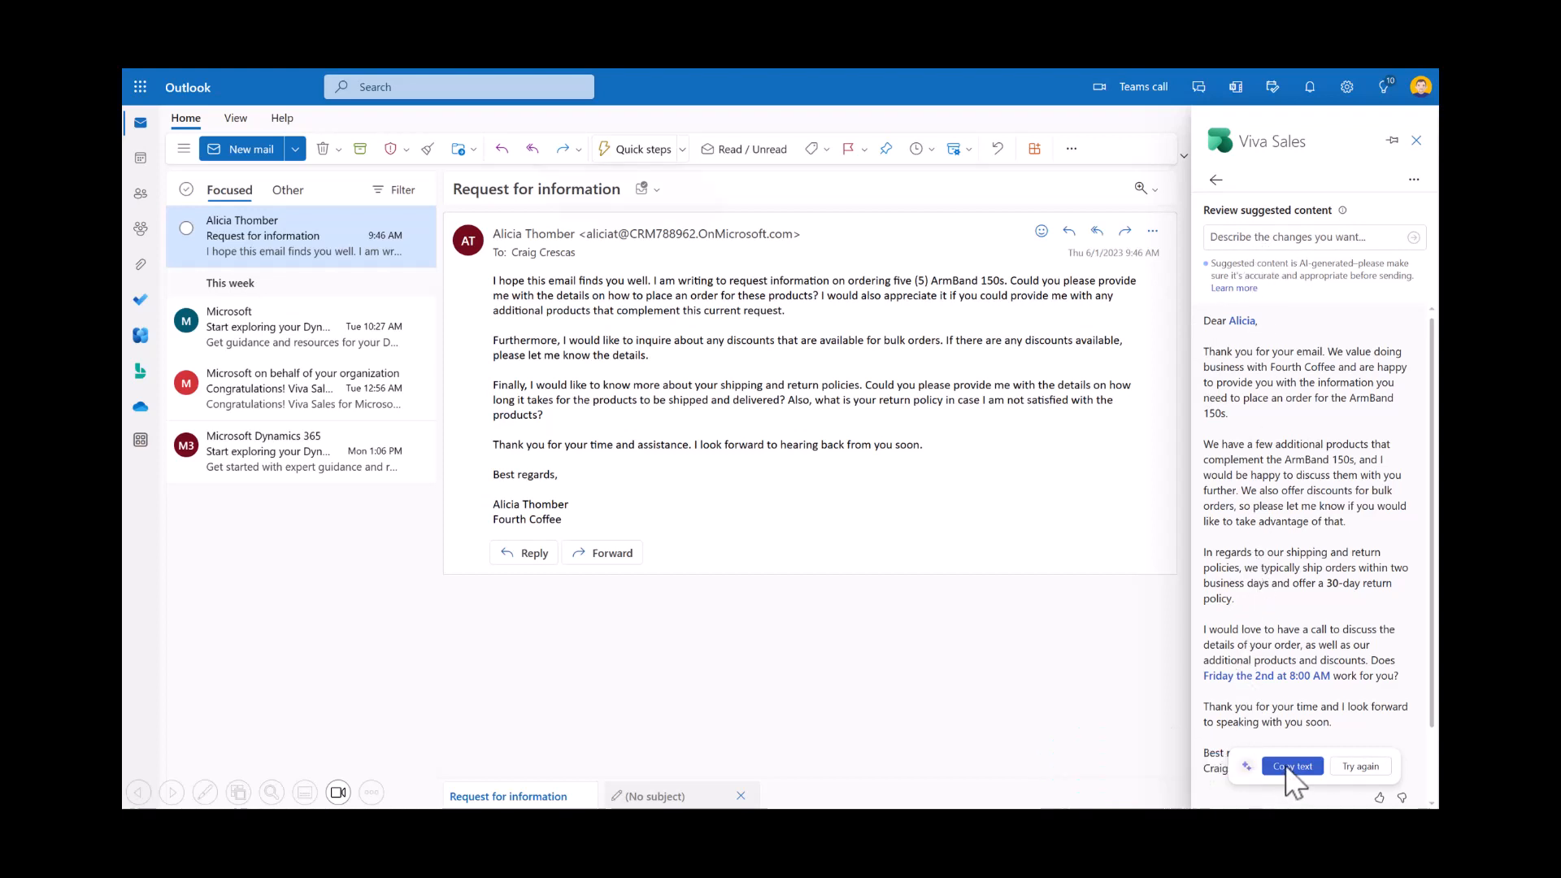
left_click(500, 159)
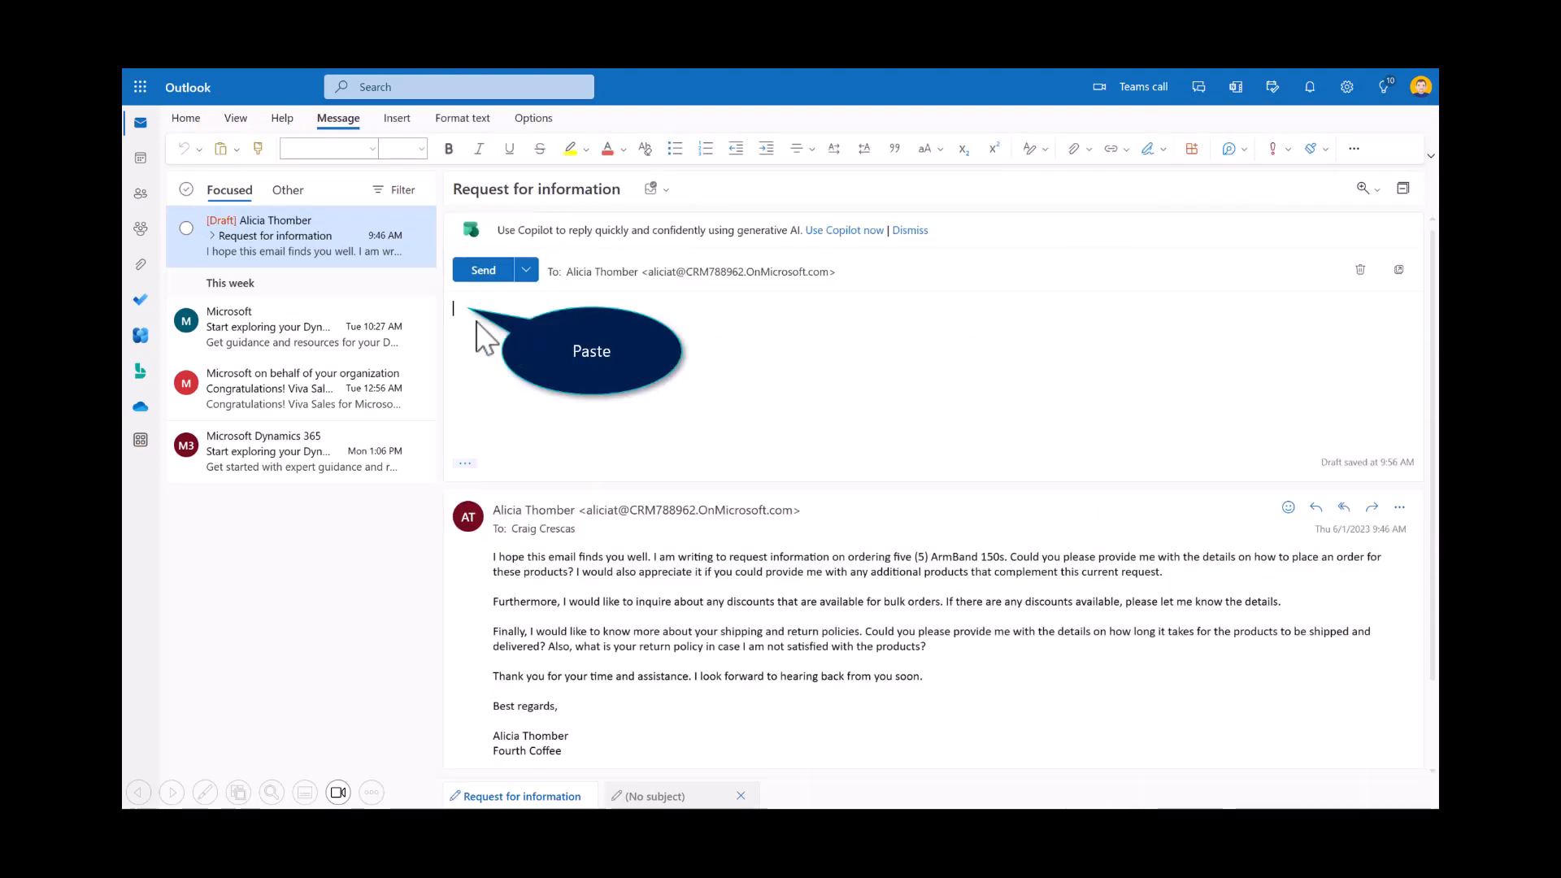
key("ctrl+v")
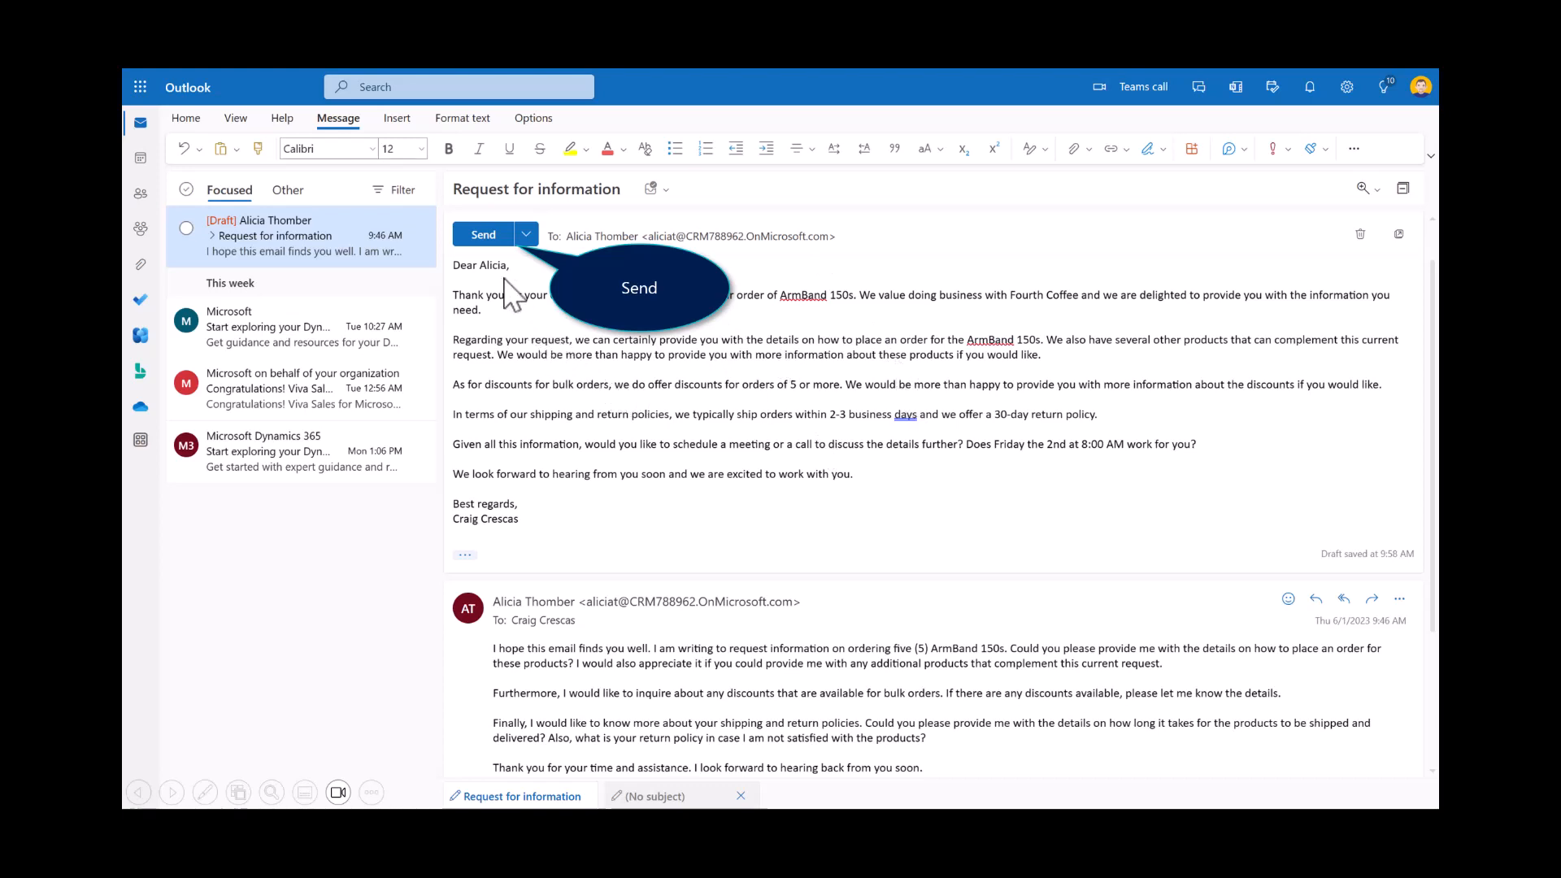
left_click(487, 242)
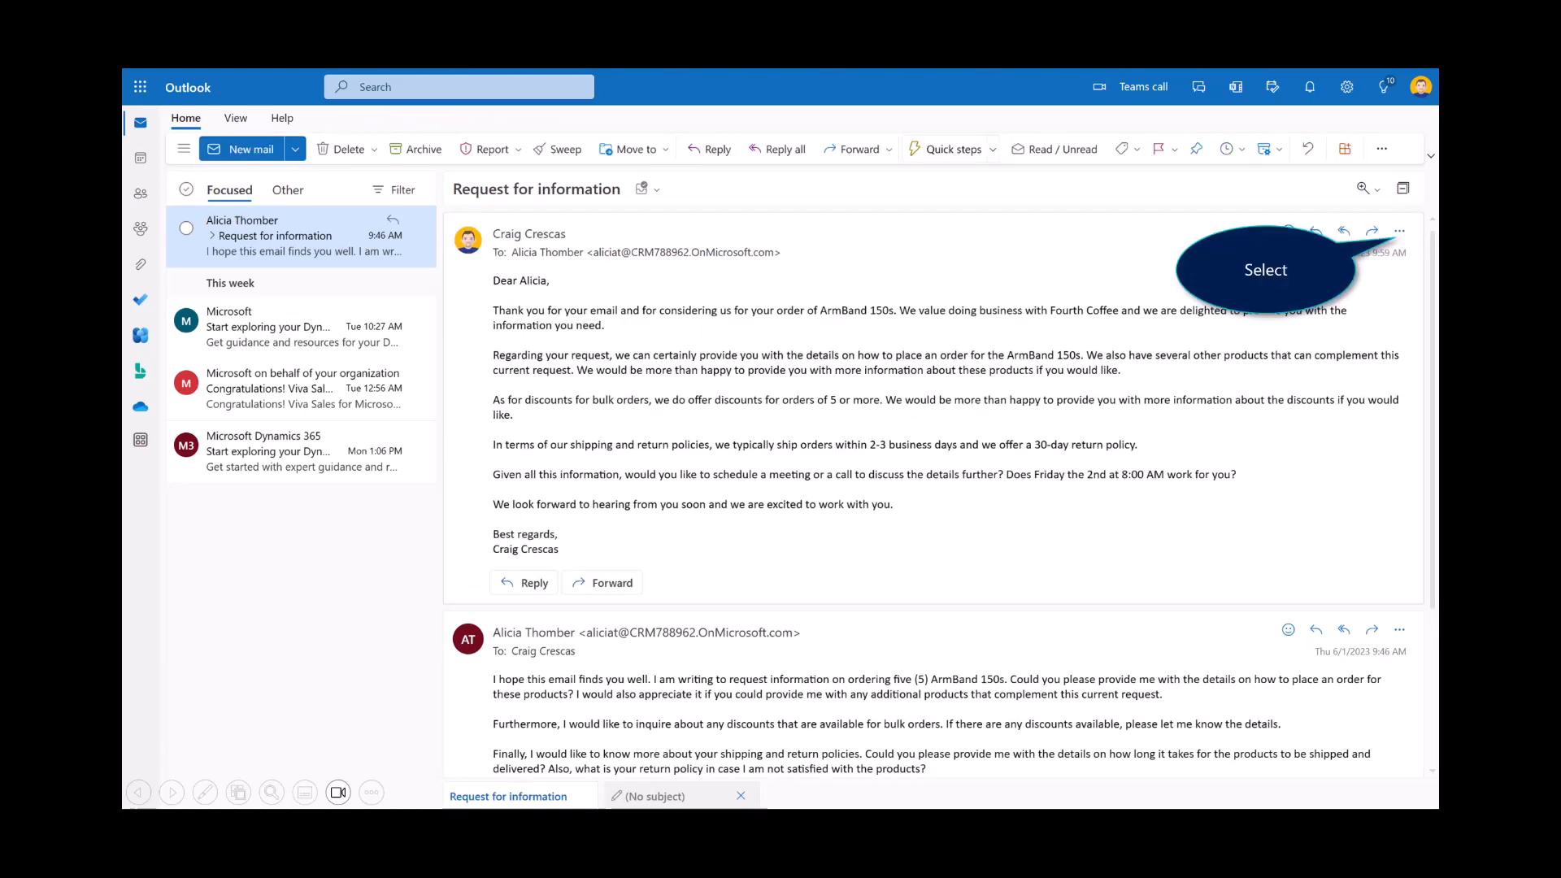
Step: Save the sent reply's thread summary and the email itself to Dynamics 365, both connected to June 1 Opportunity
left_click(1398, 231)
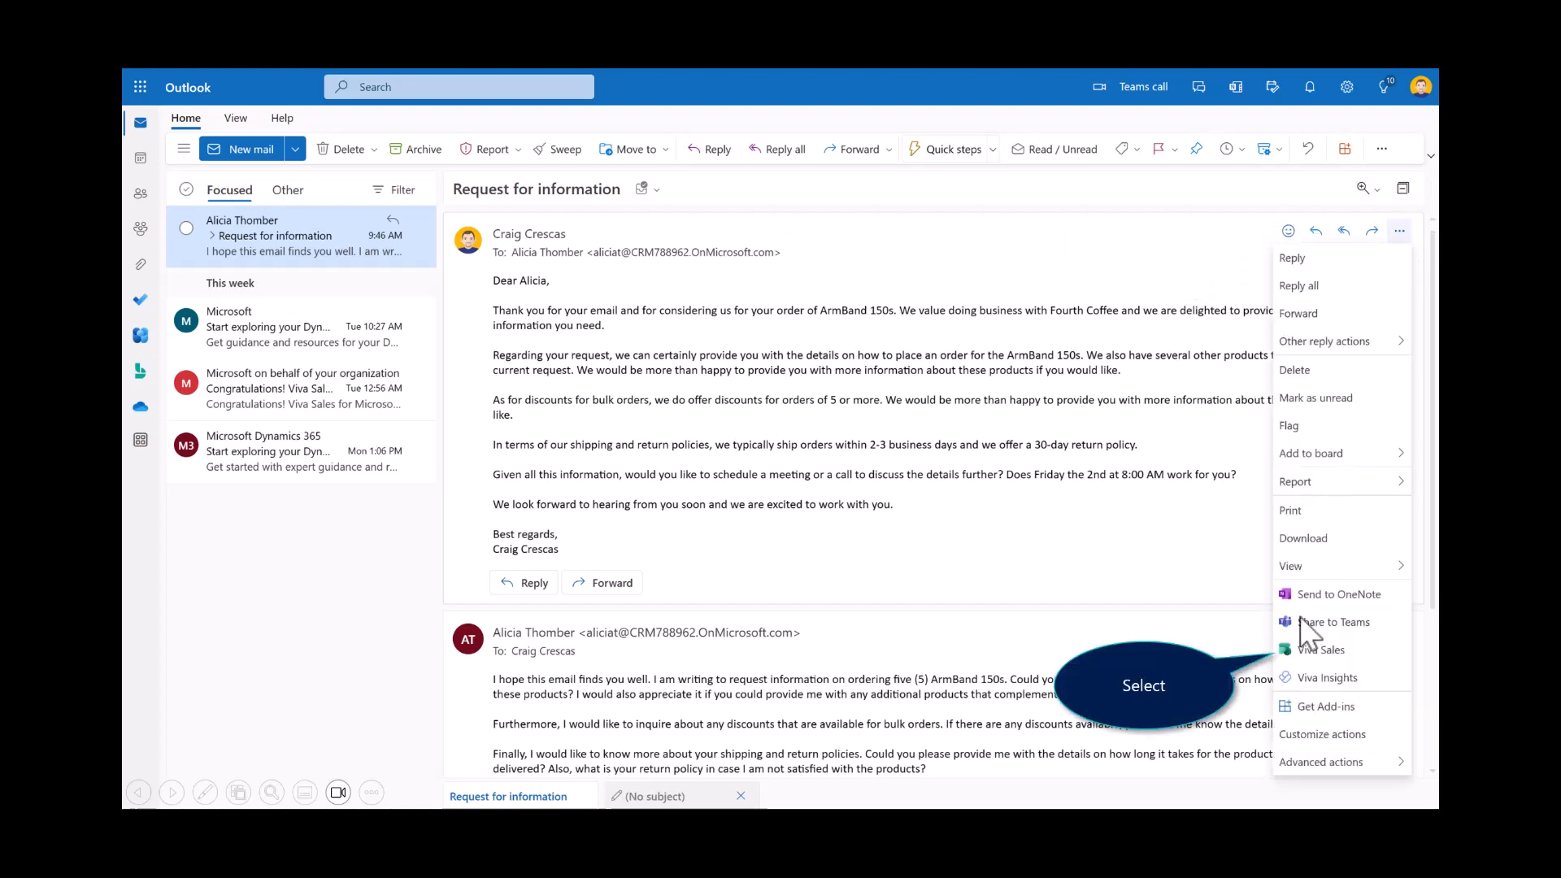
left_click(1286, 655)
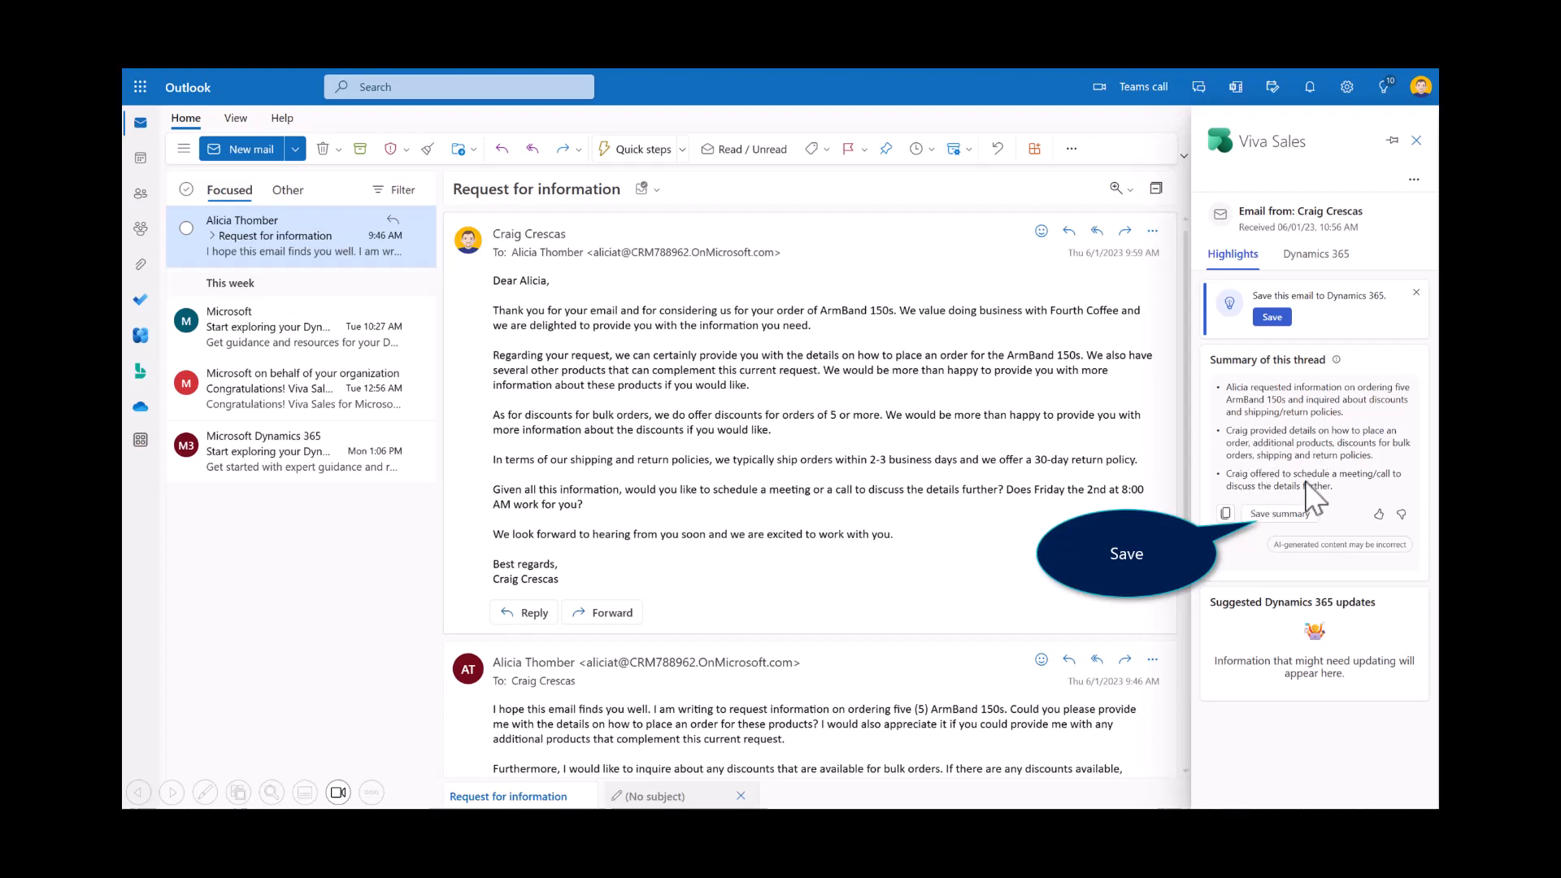
left_click(1289, 515)
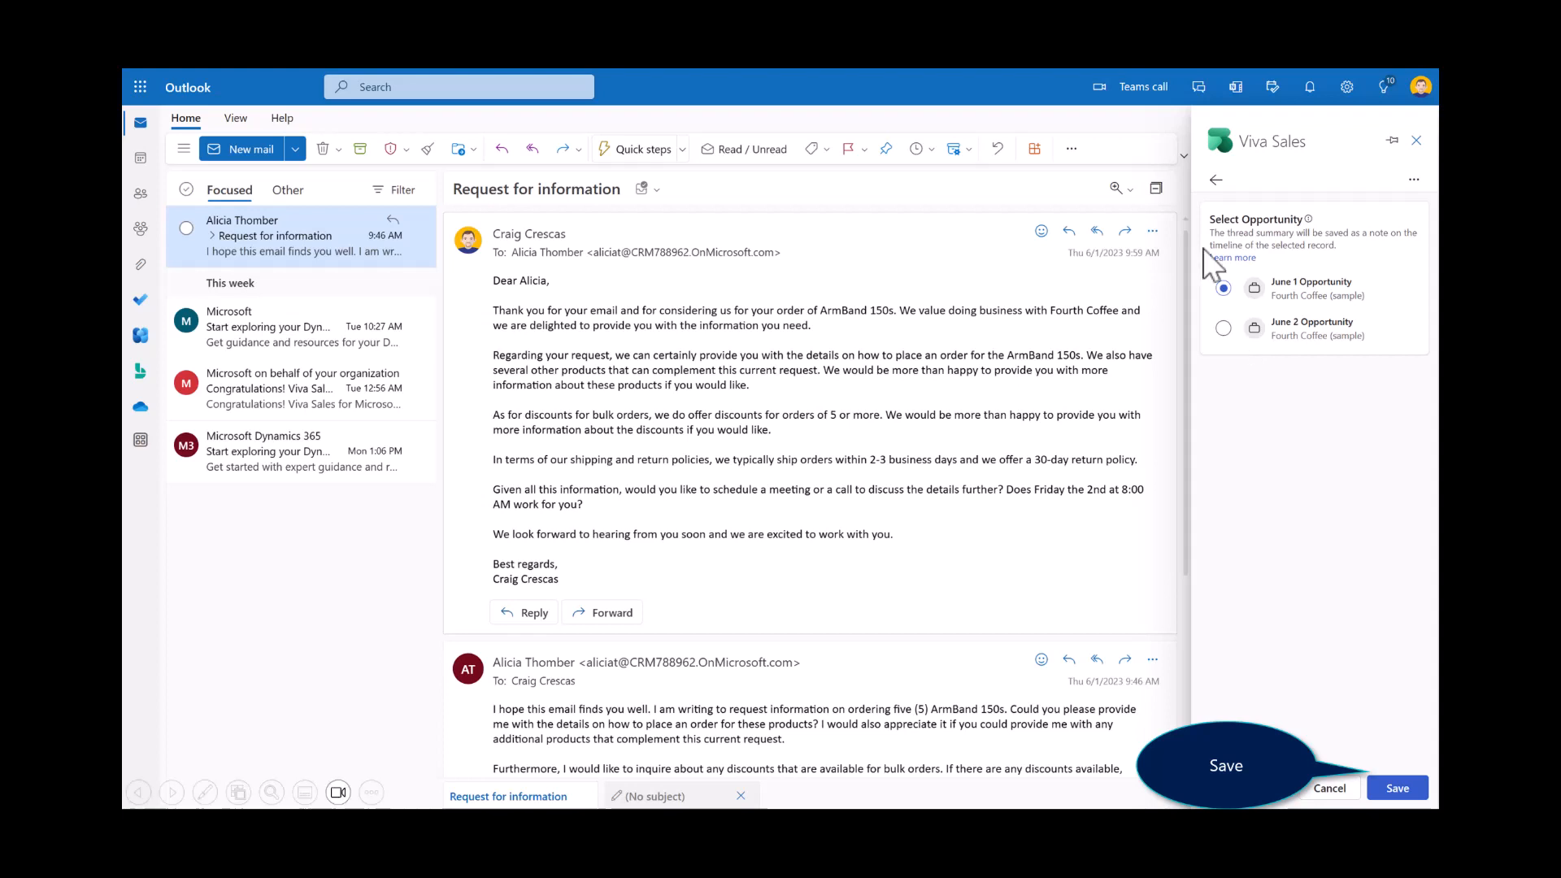
left_click(1379, 788)
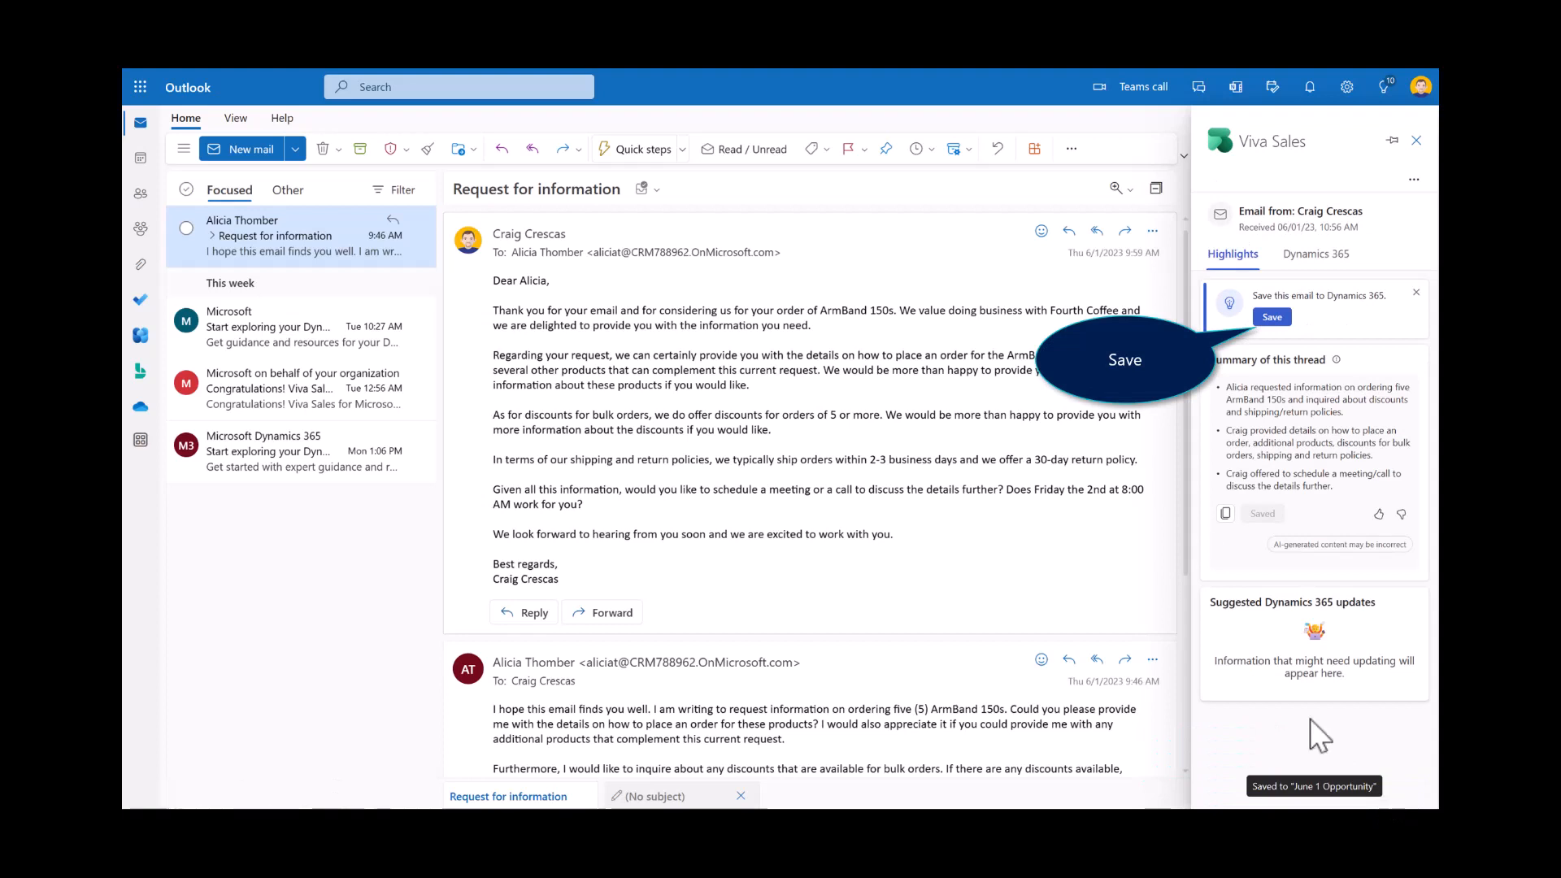
left_click(1273, 318)
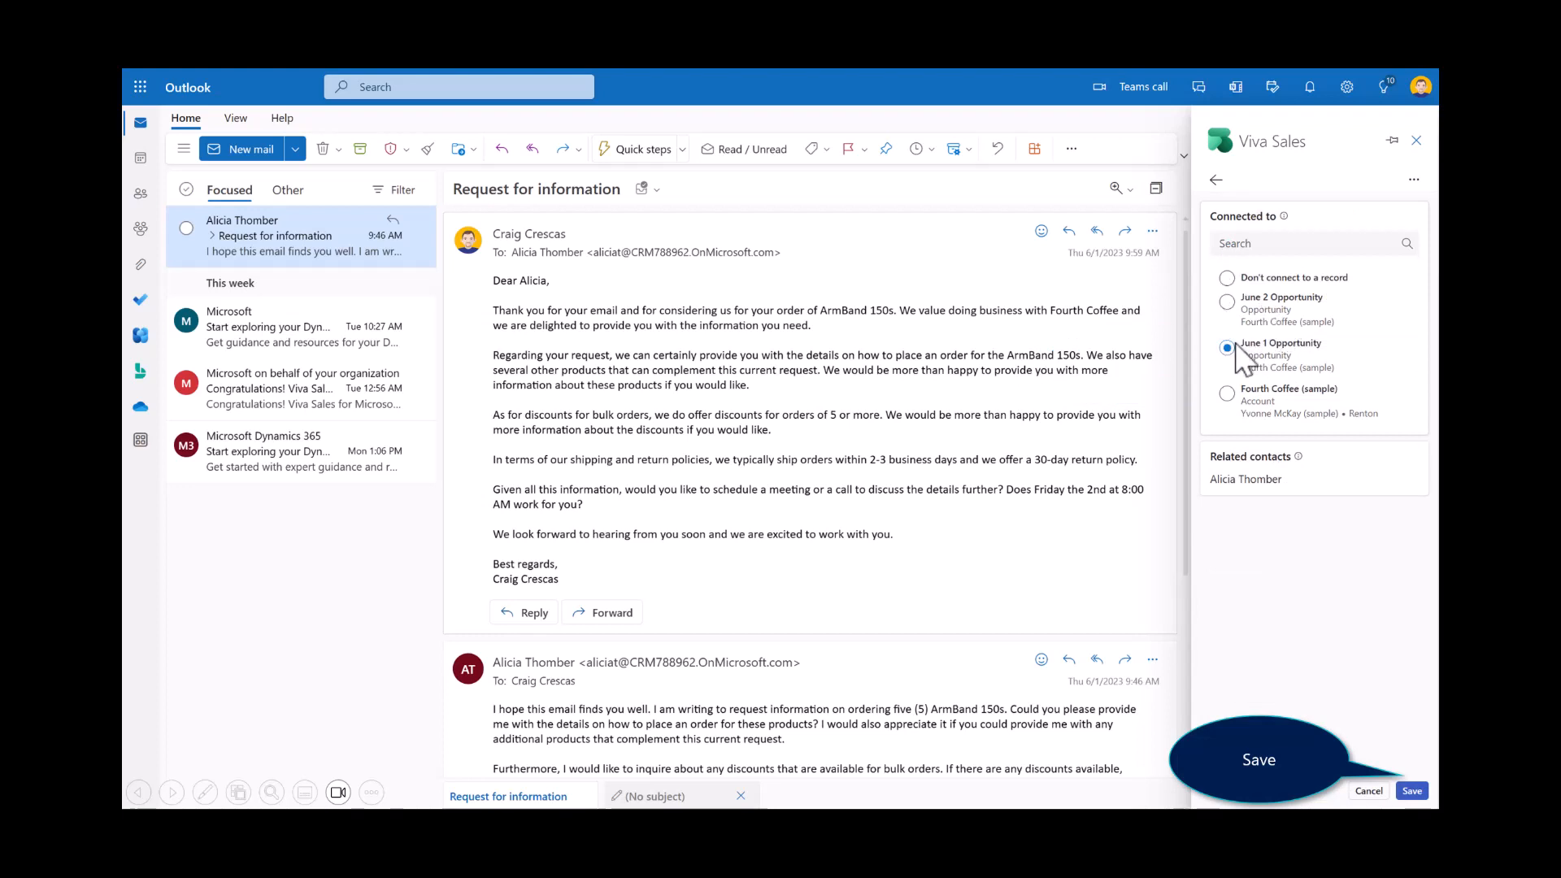
left_click(1411, 790)
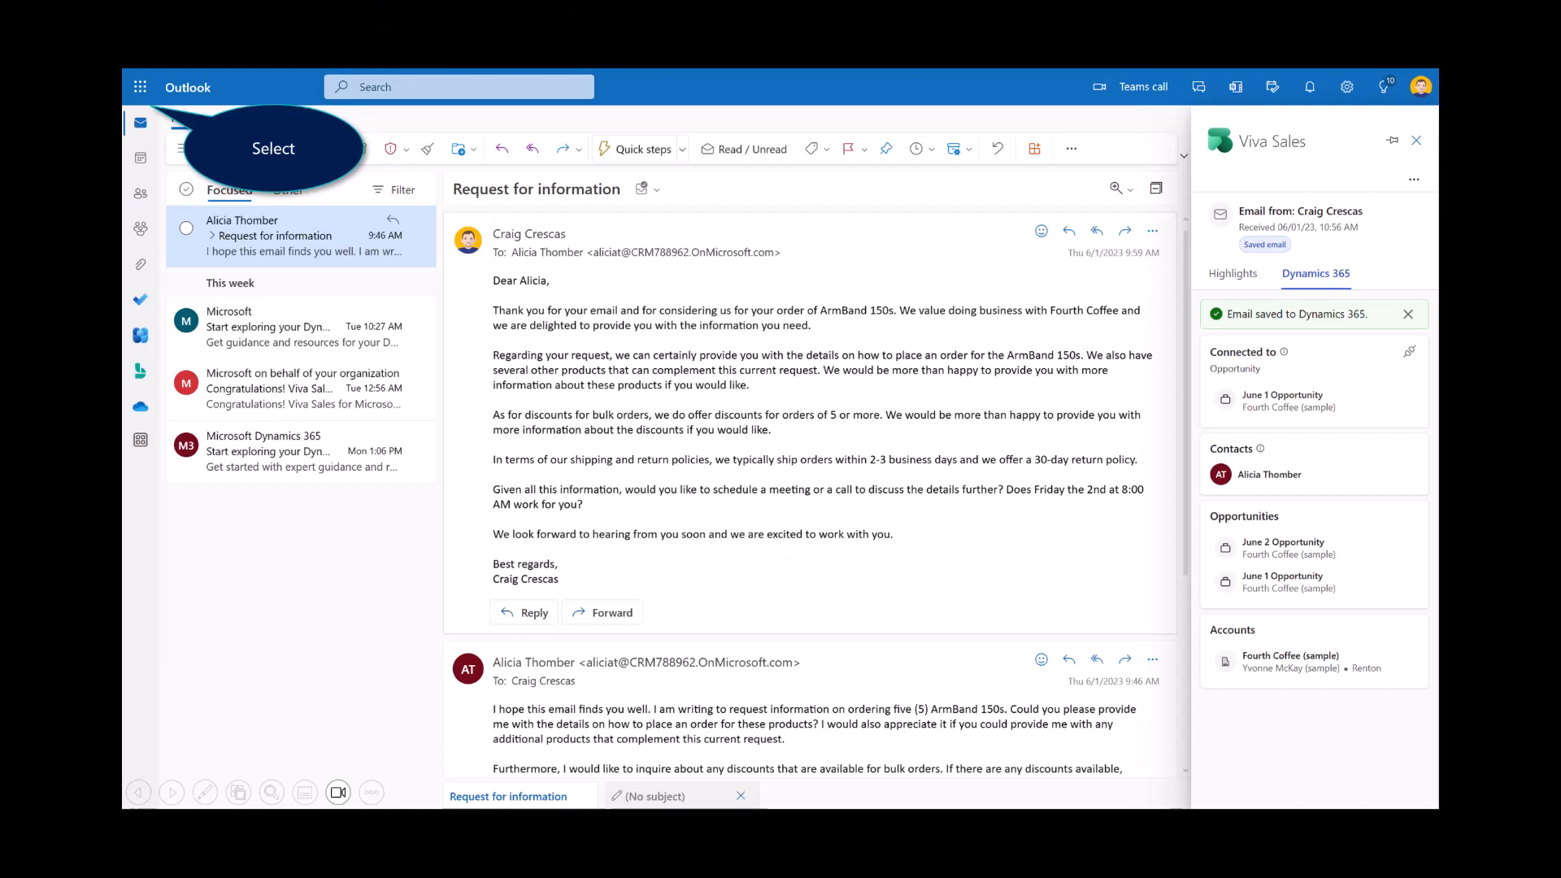
Step: Switch to Sales Hub, view the new contact's record, and open the June 1 Opportunity from its timeline
left_click(142, 88)
left_click(192, 397)
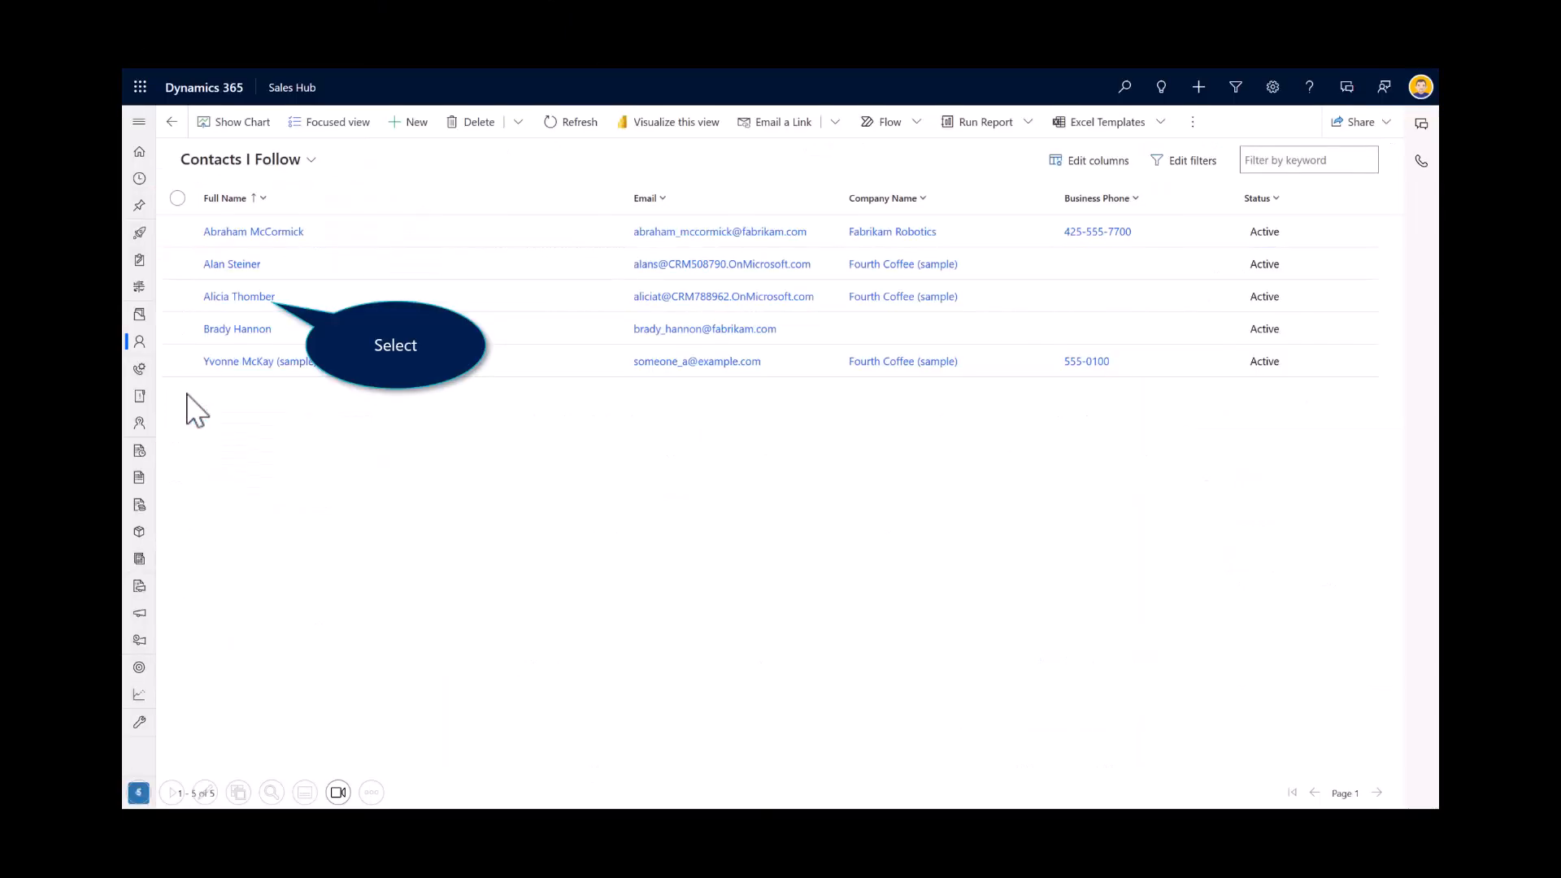
left_click(232, 298)
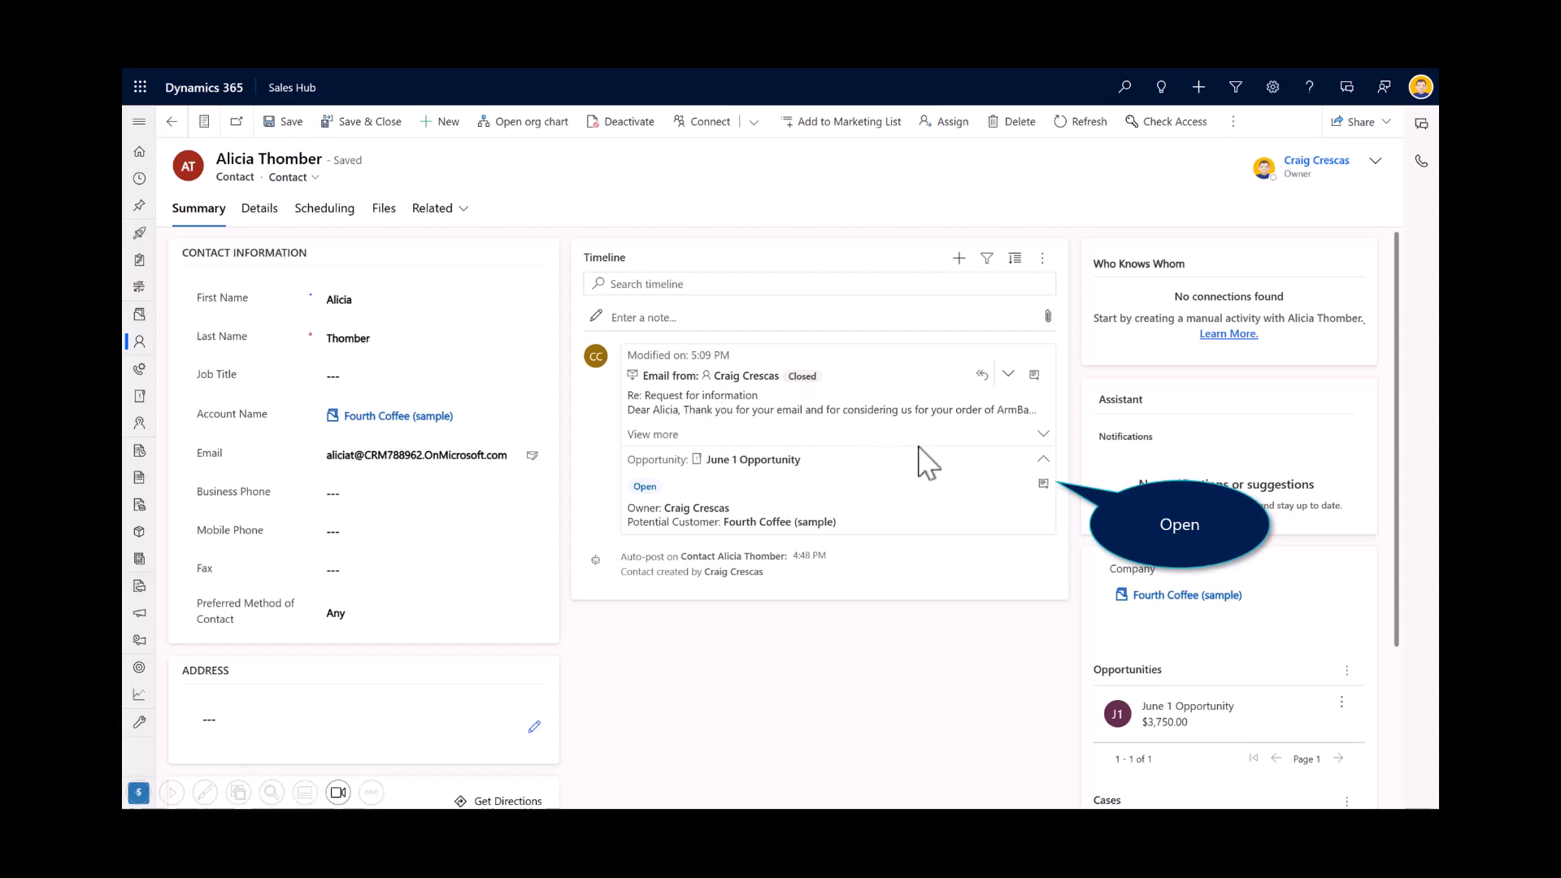
left_click(1044, 485)
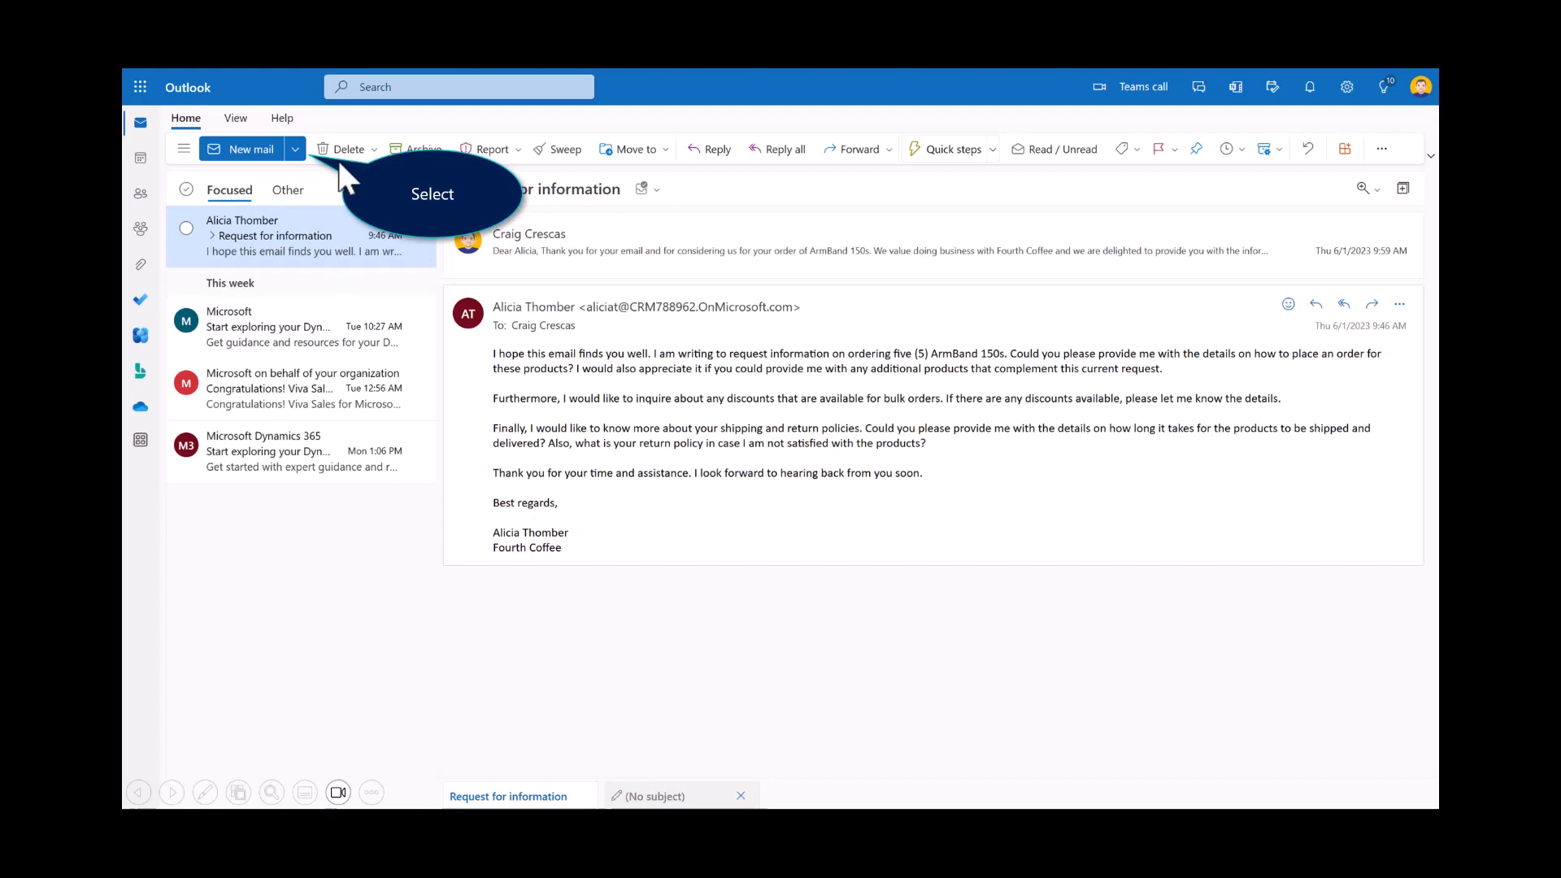
Step: In Outlook, create a Teams meeting titled Meeting with Fourth Coffee for 6/2/2023, 8:30 AM to 9:00 AM, with the customer as attendee
left_click(295, 150)
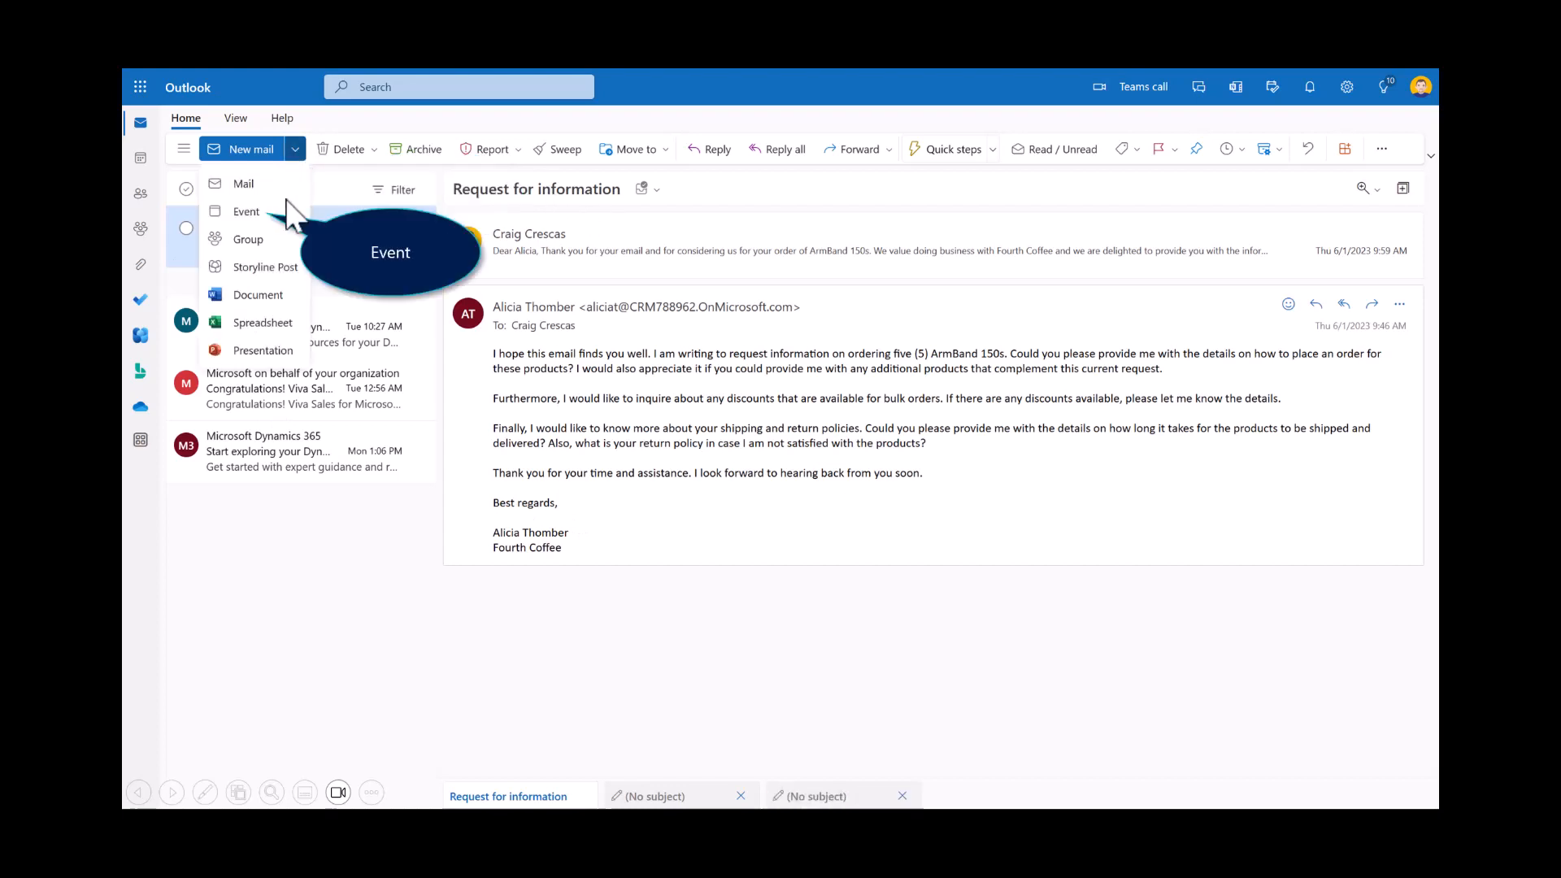
left_click(262, 218)
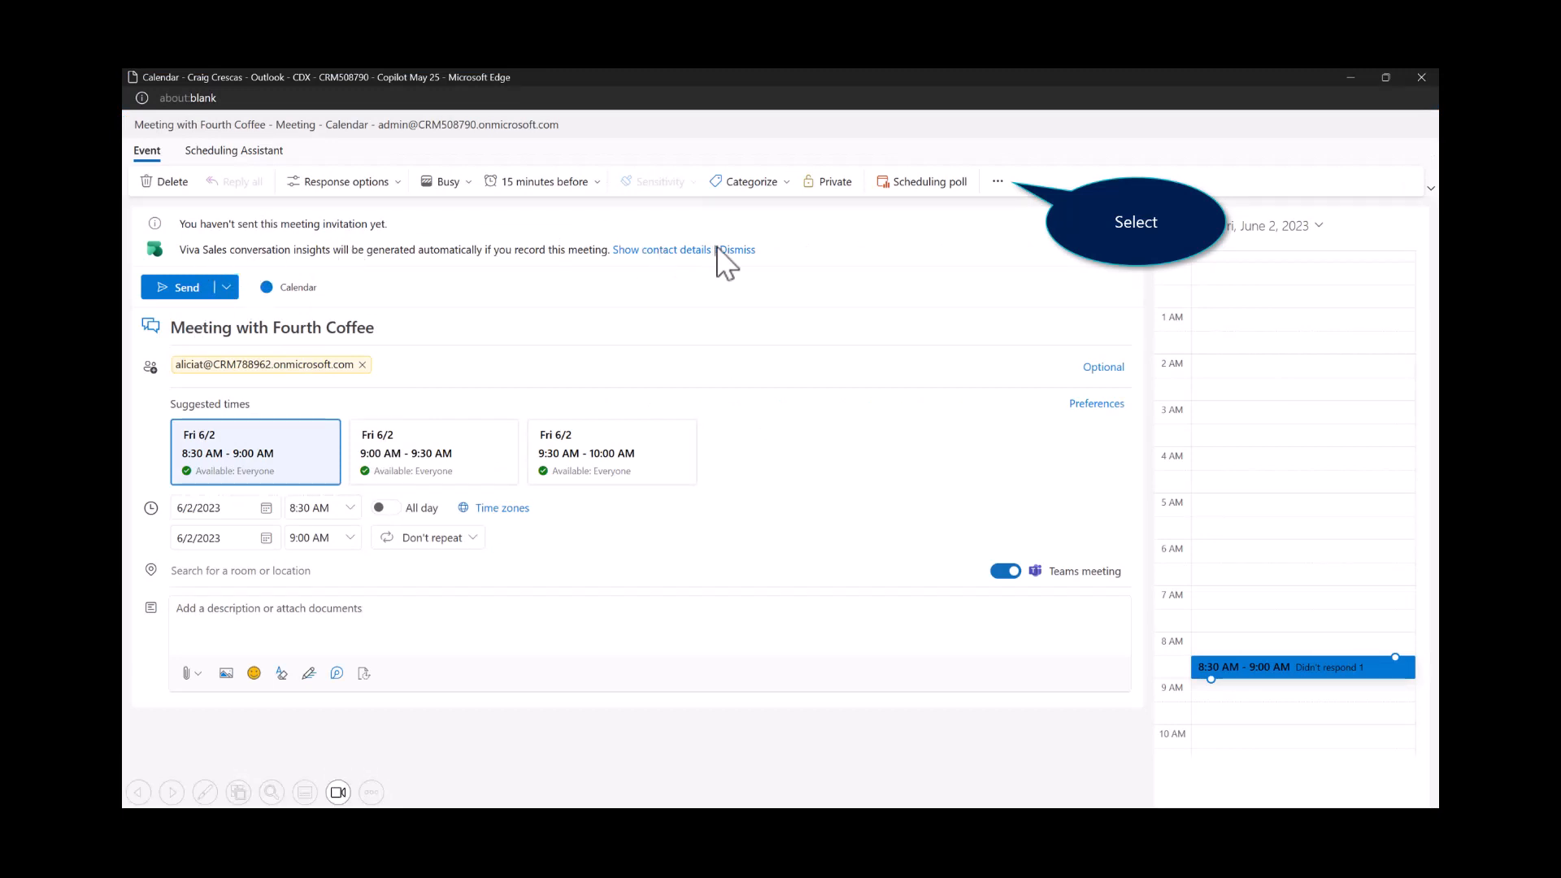
Step: Save the meeting to Dynamics 365 through Viva Sales, connected to June 1 Opportunity, and send the invitation
left_click(998, 183)
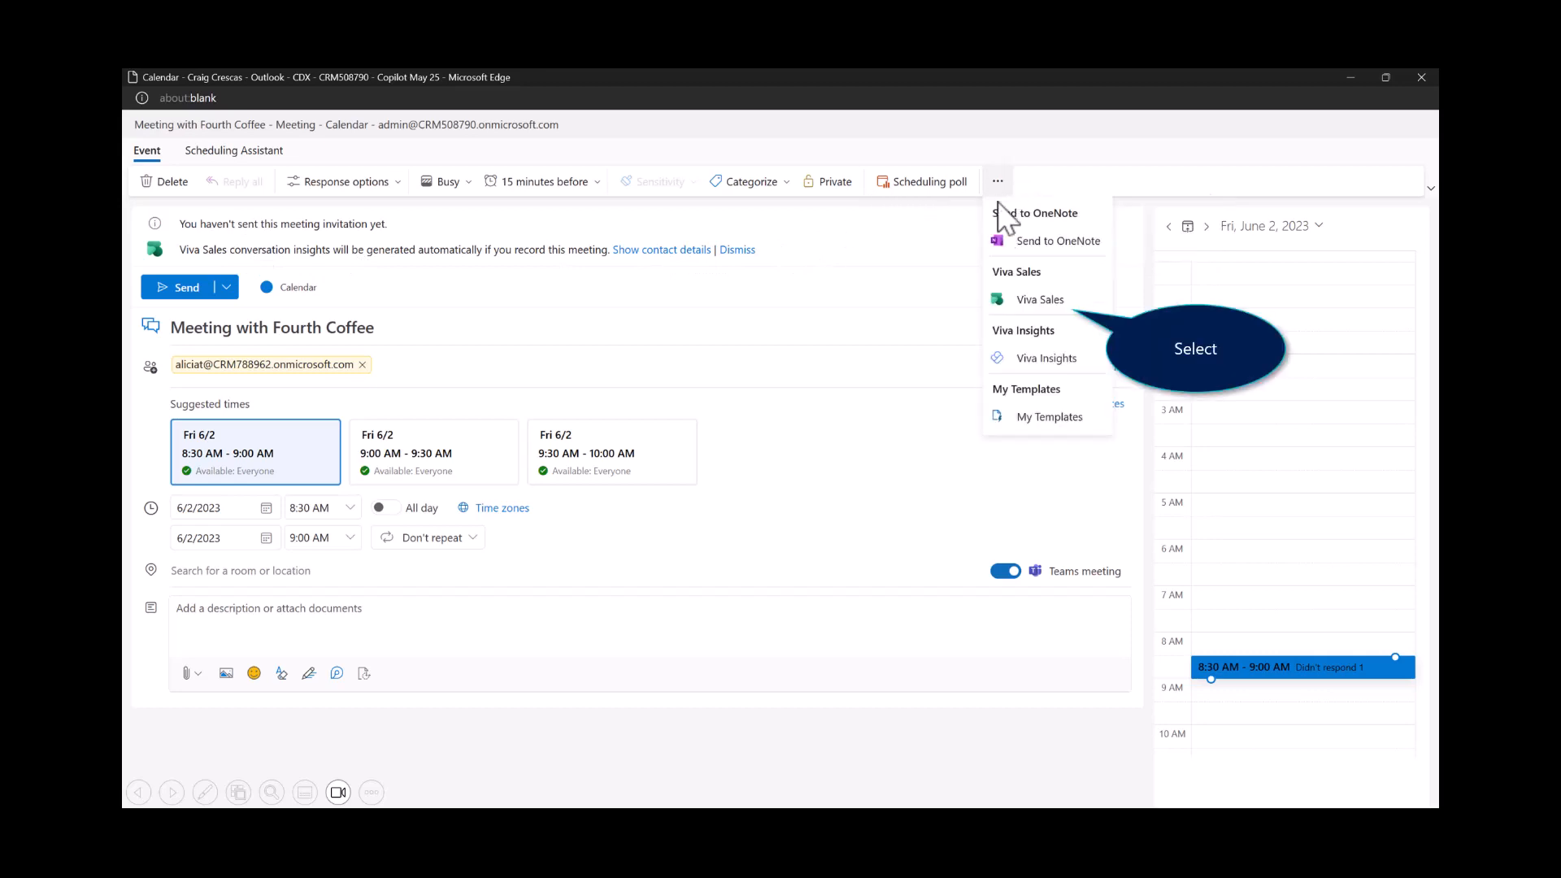
left_click(1038, 300)
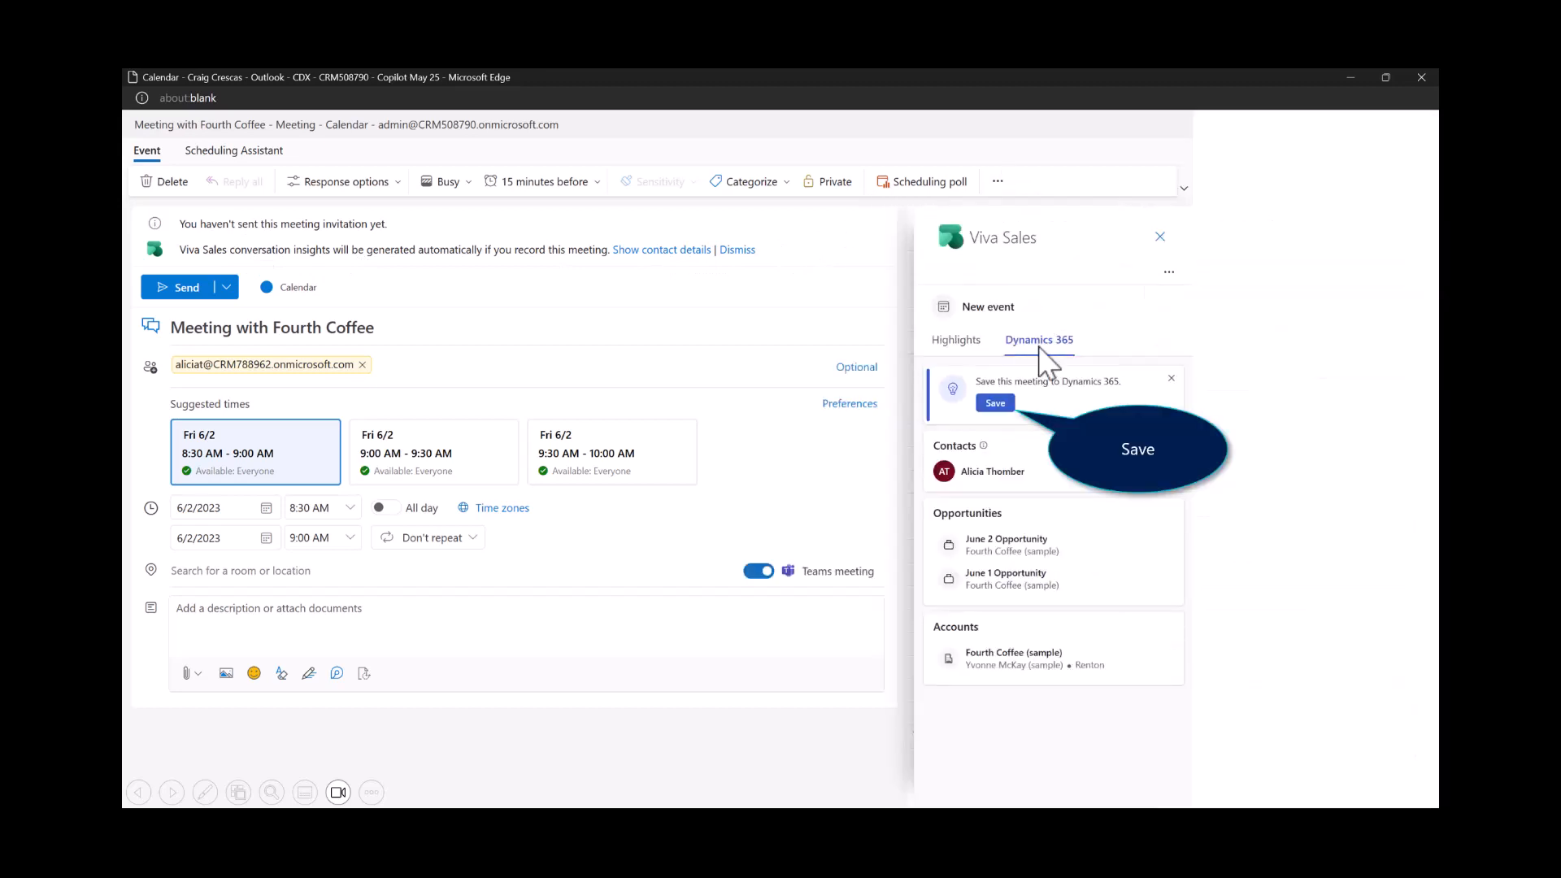
left_click(998, 404)
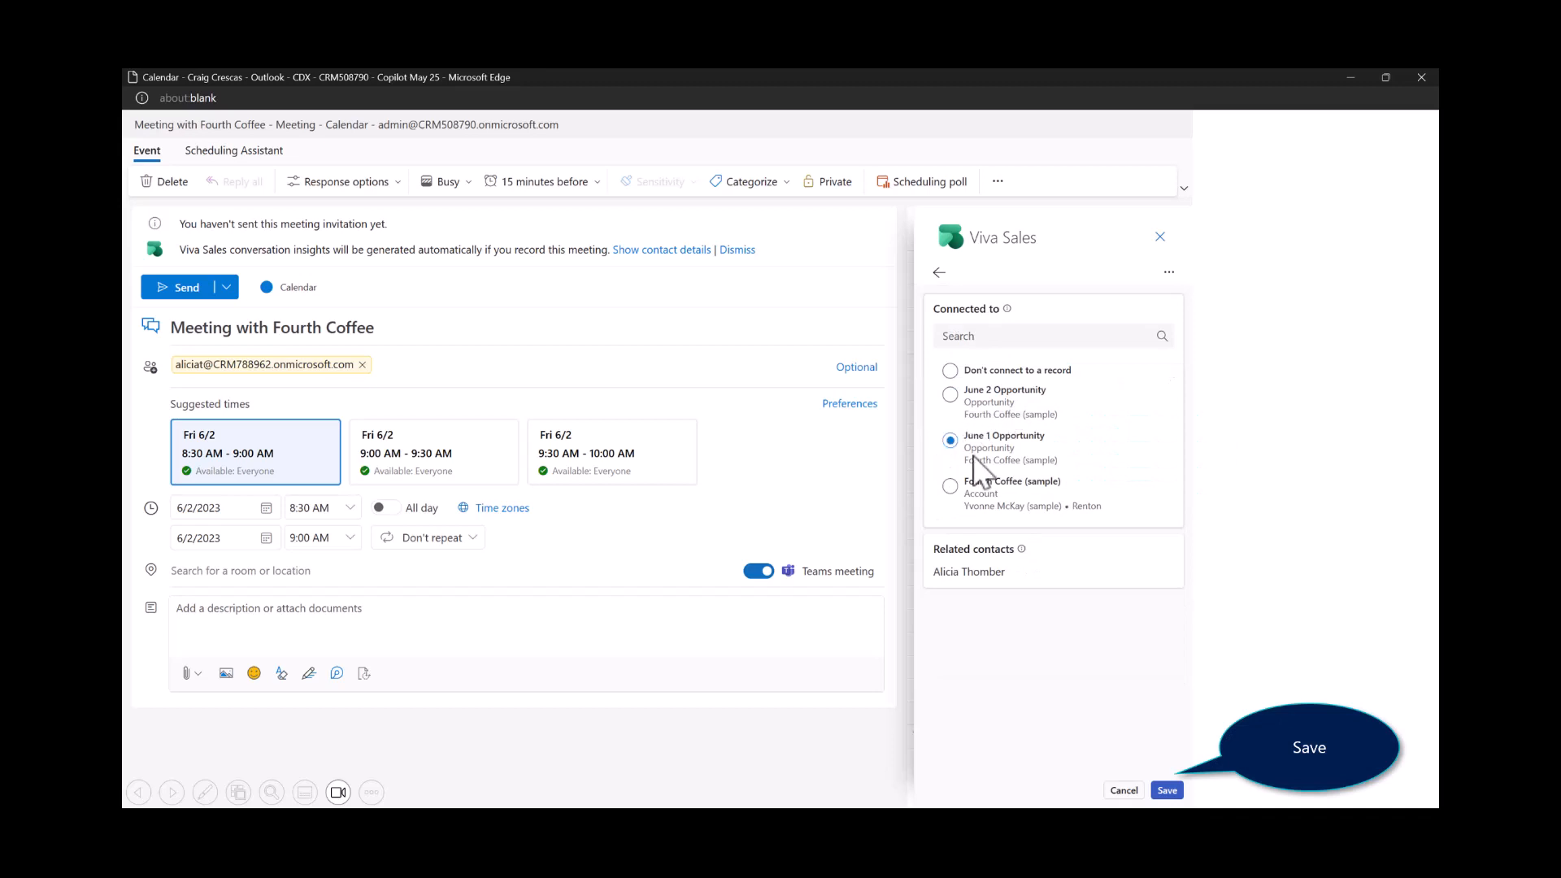
left_click(1167, 791)
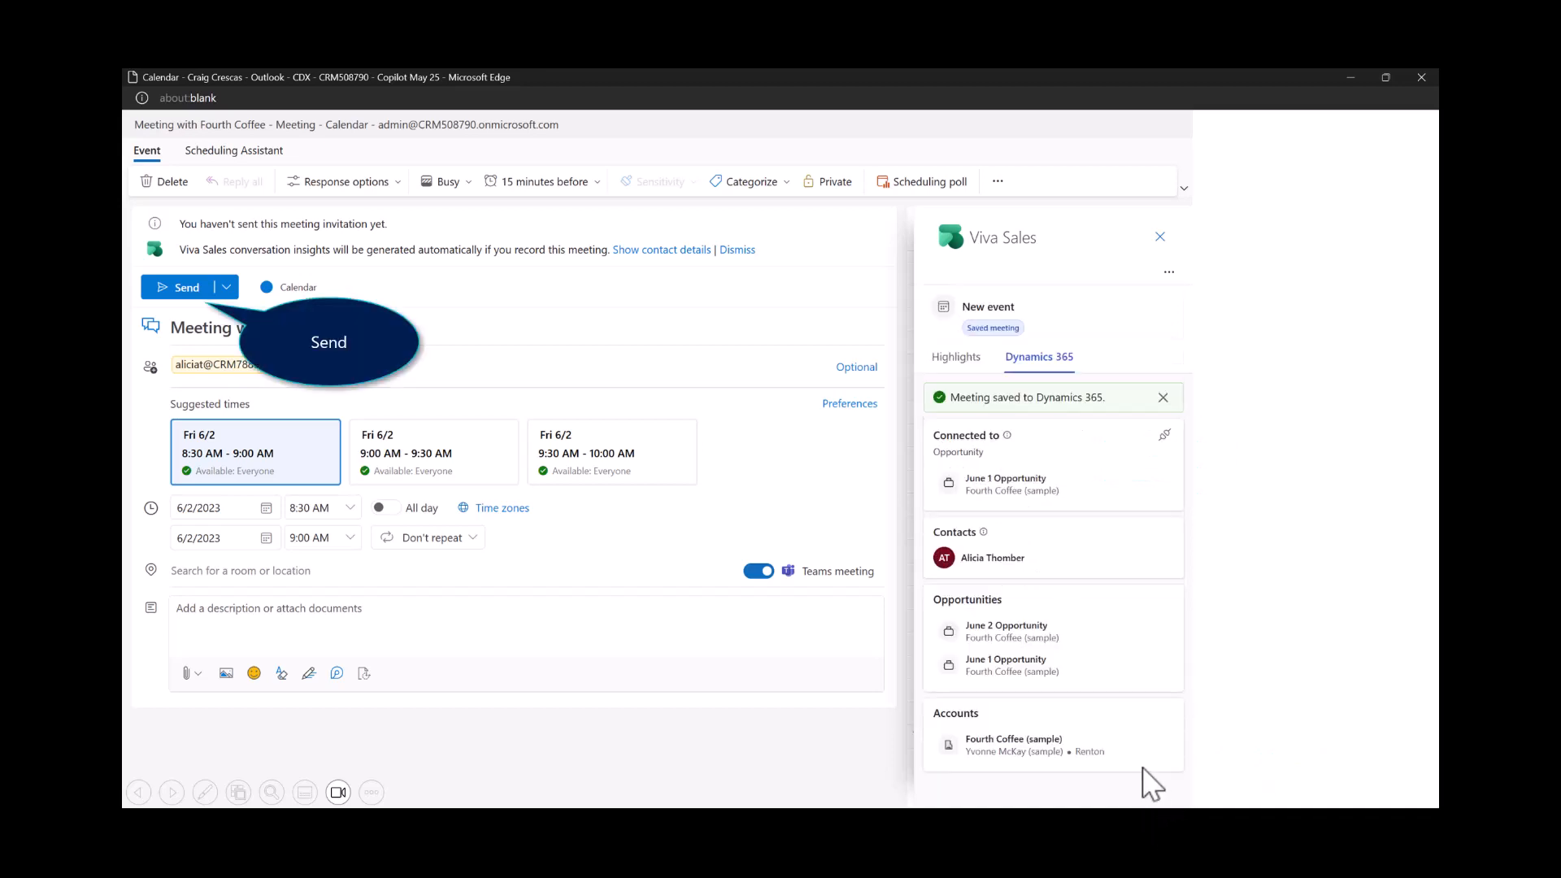
left_click(182, 288)
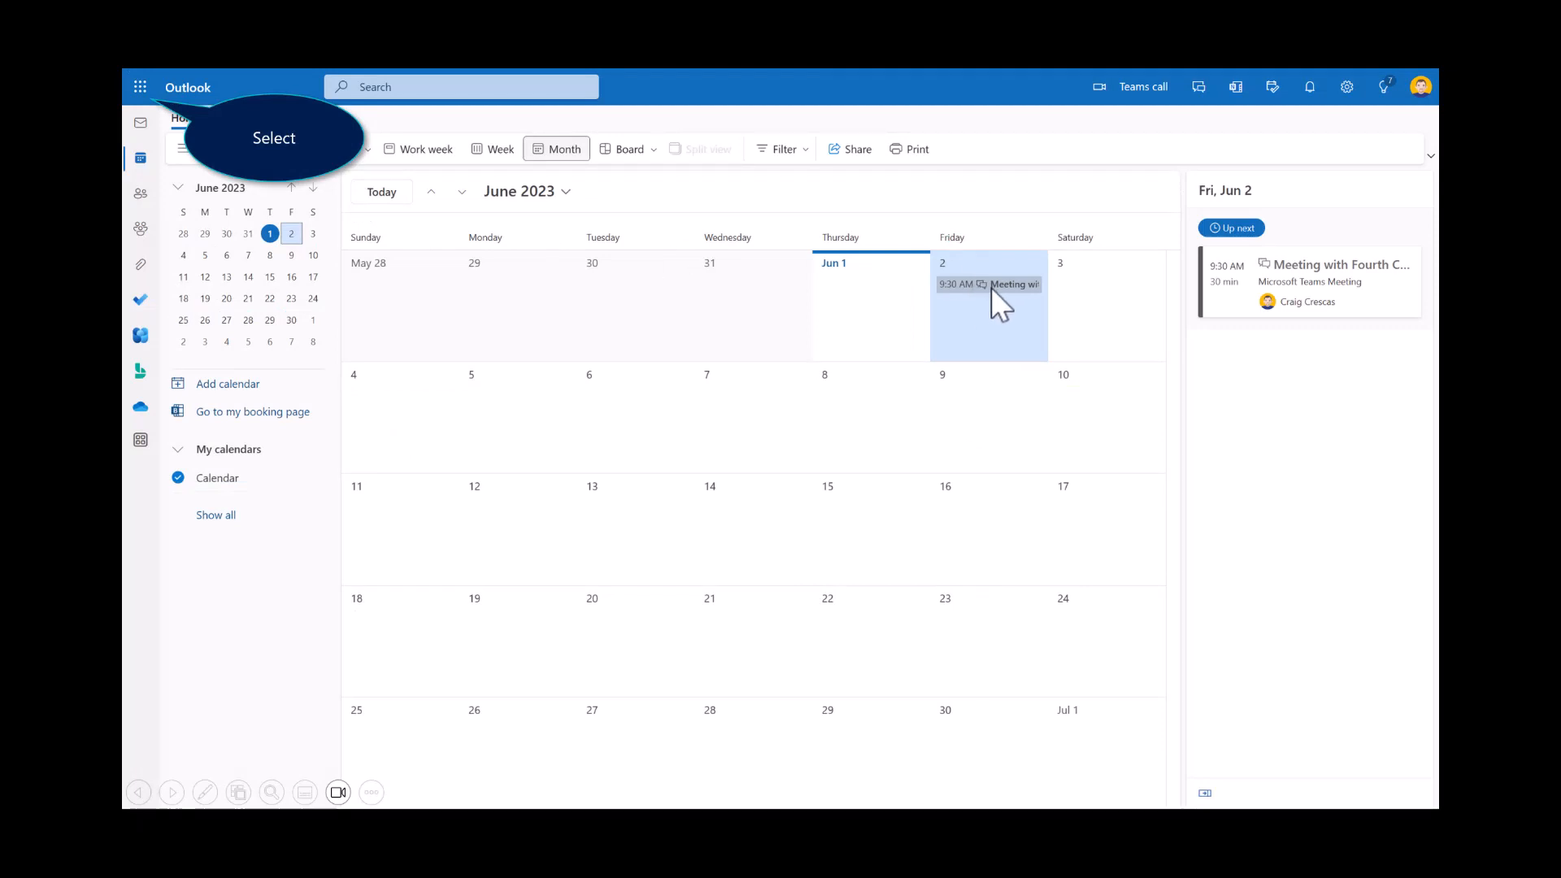
Step: Switch to Sales Hub and review the Meeting with Fourth Coffee appointment on June 1 Opportunity, closing it when done
left_click(141, 90)
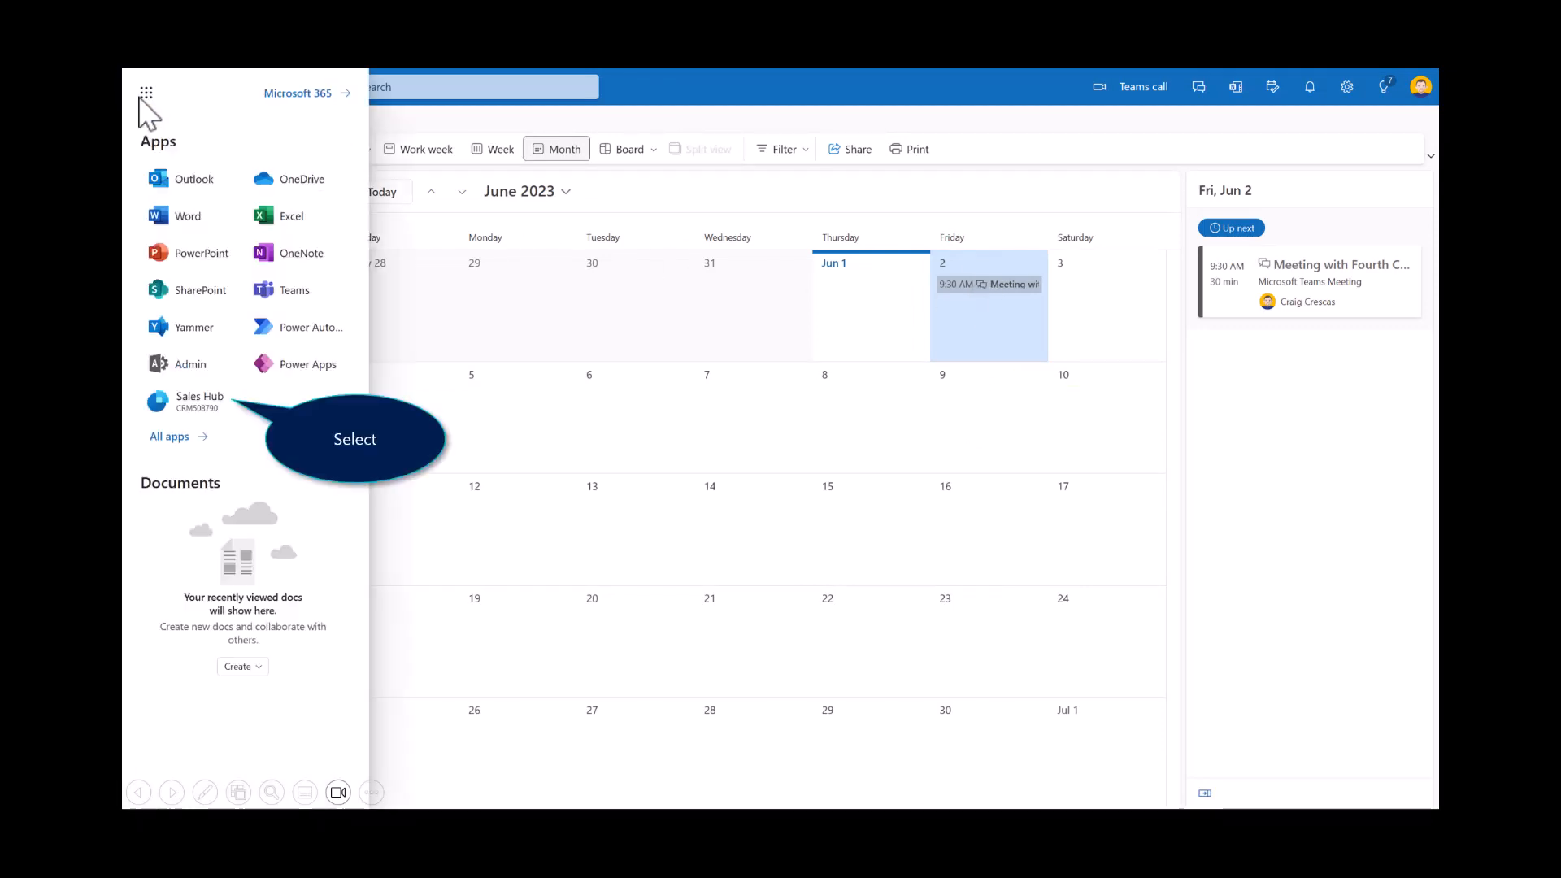
left_click(192, 402)
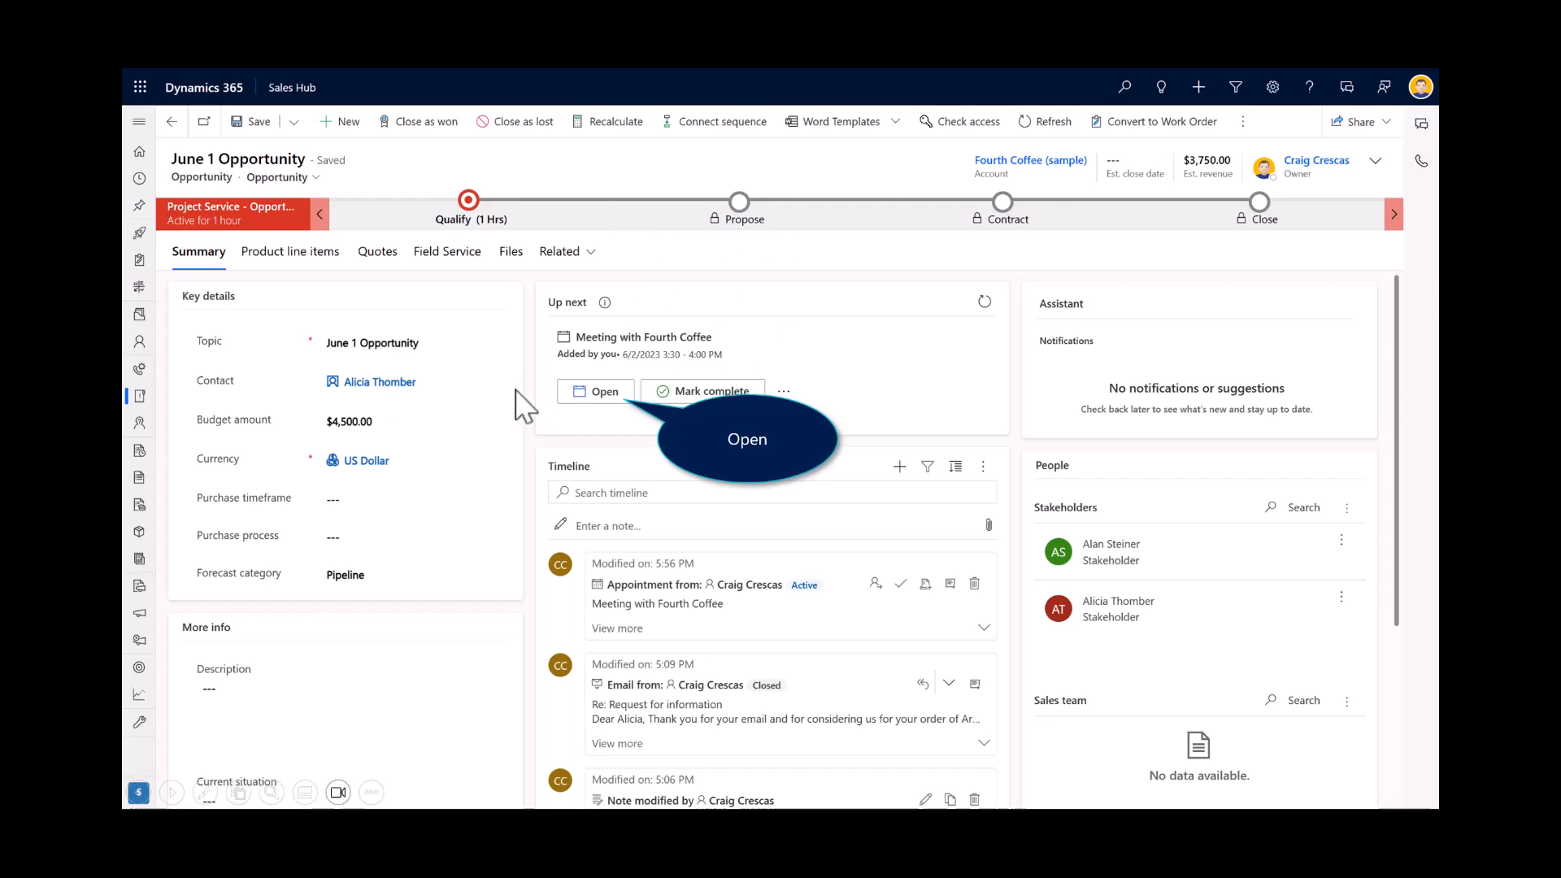
left_click(603, 390)
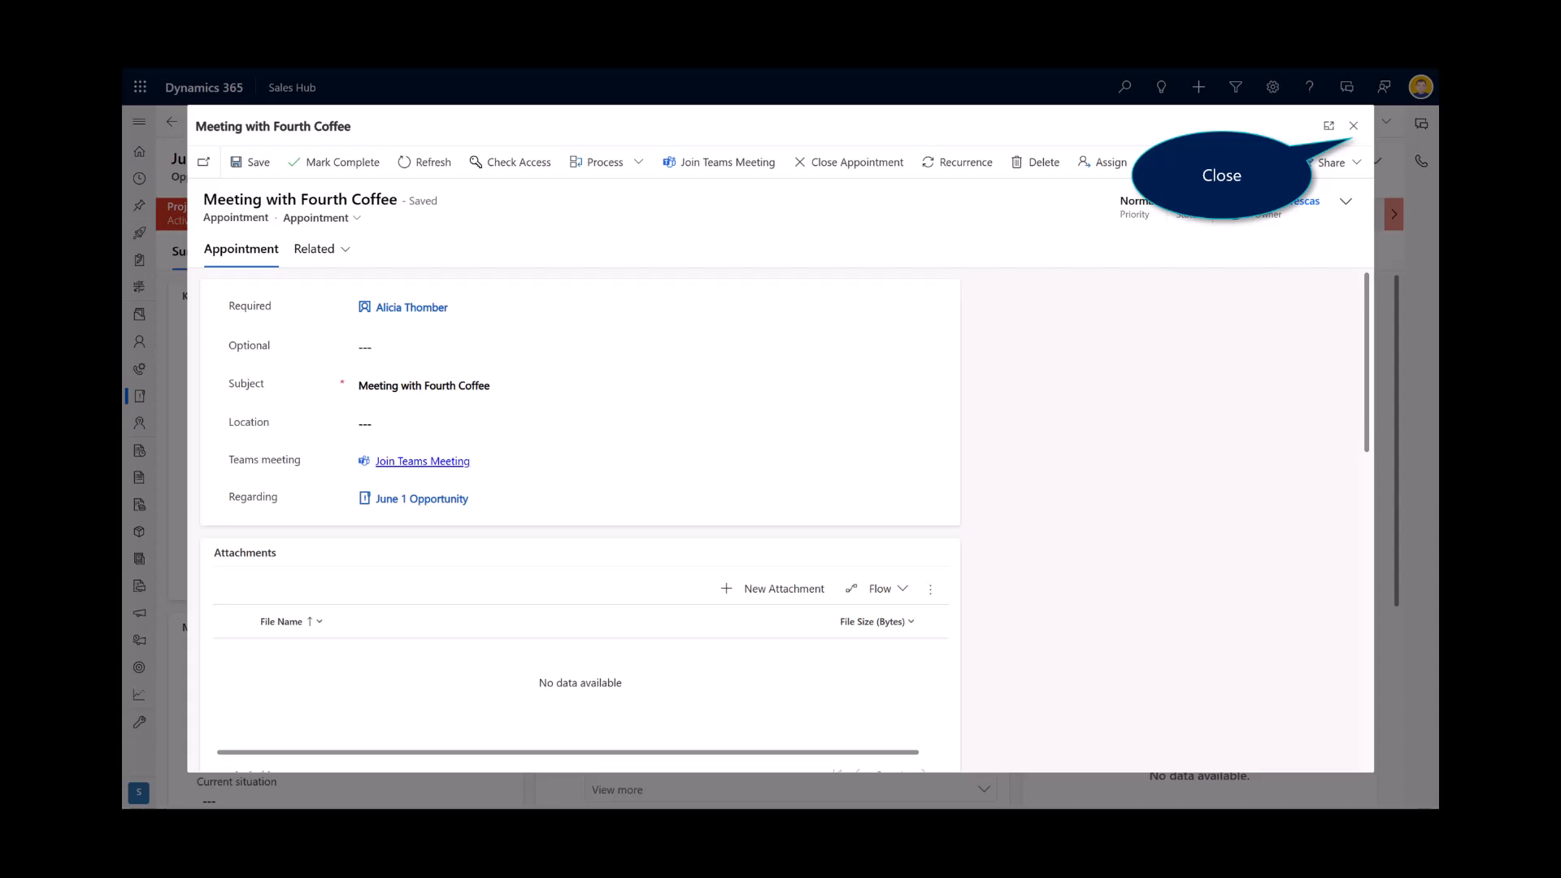
left_click(1354, 125)
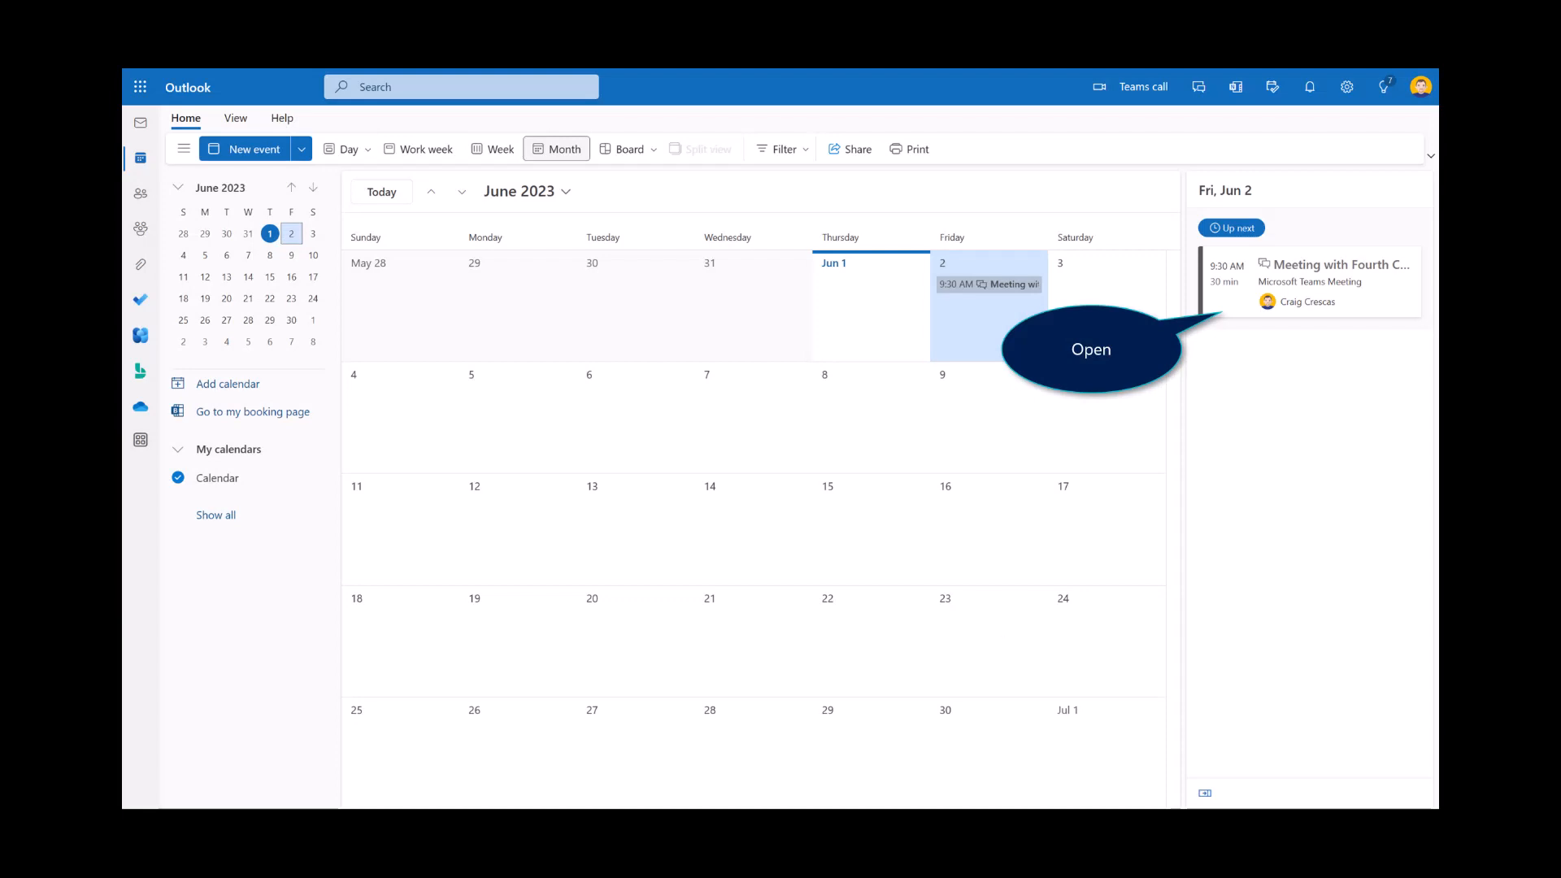
Step: Open Meeting with Fourth Coffee from the Outlook calendar and view the saved email summary in its Viva Sales opportunity summary
left_click(1251, 283)
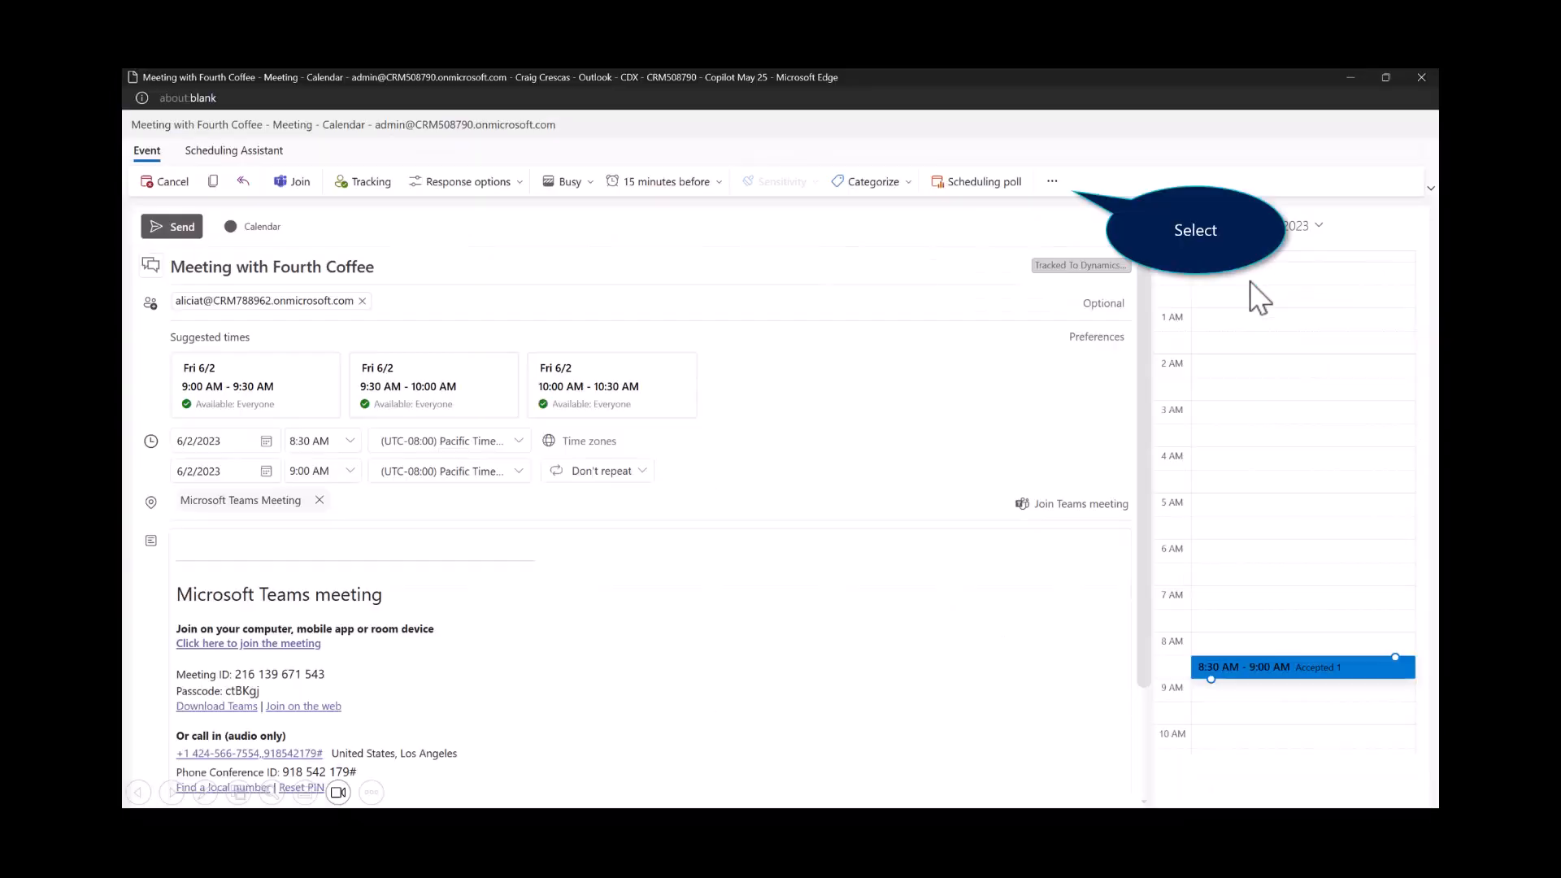
left_click(1050, 180)
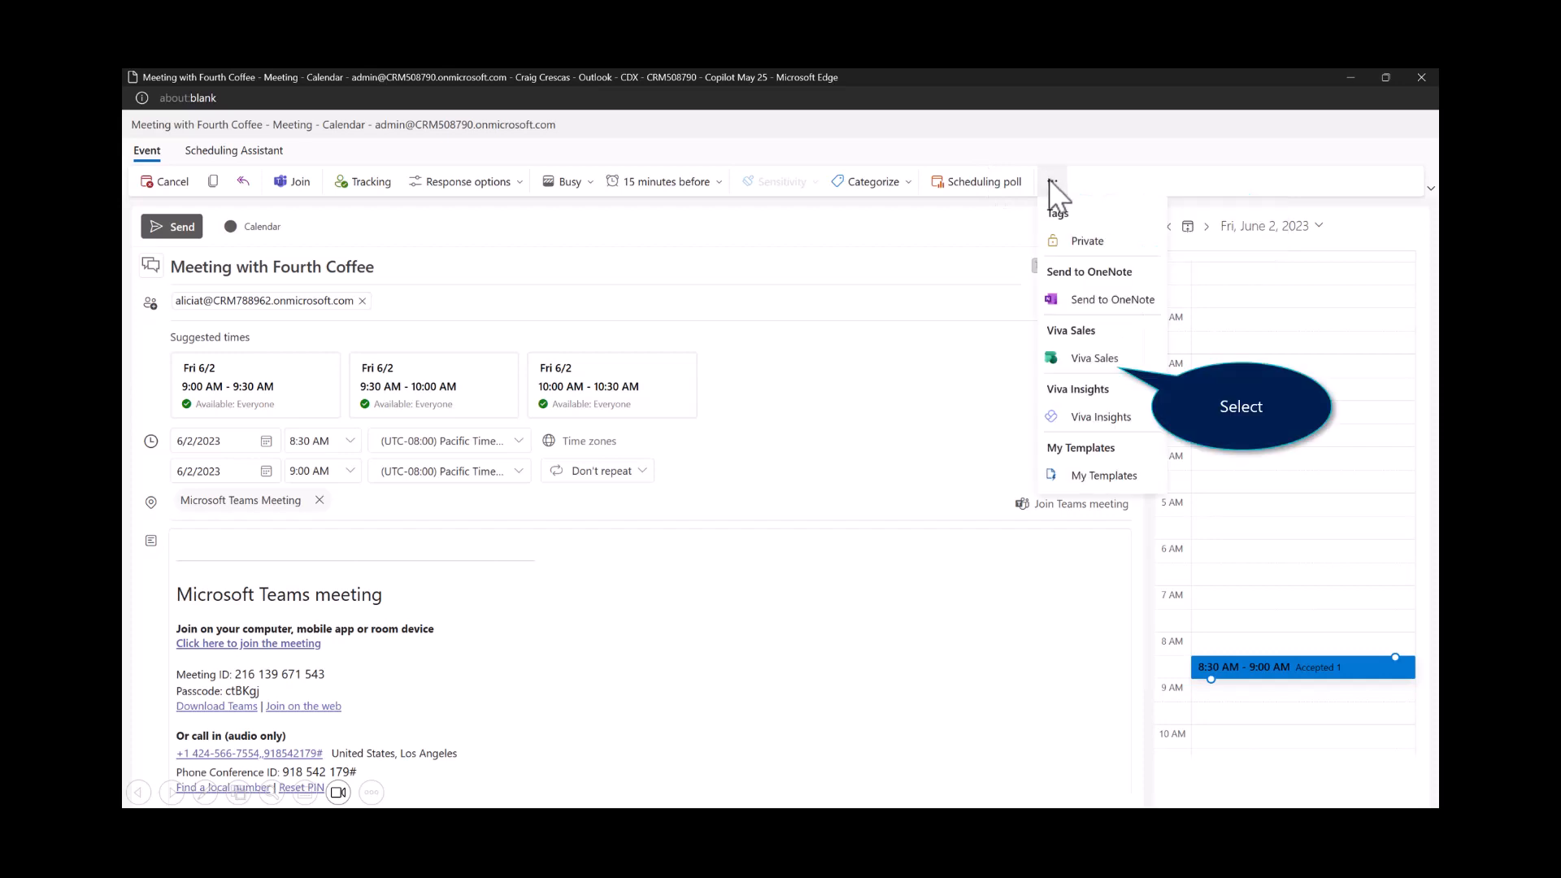
left_click(1108, 362)
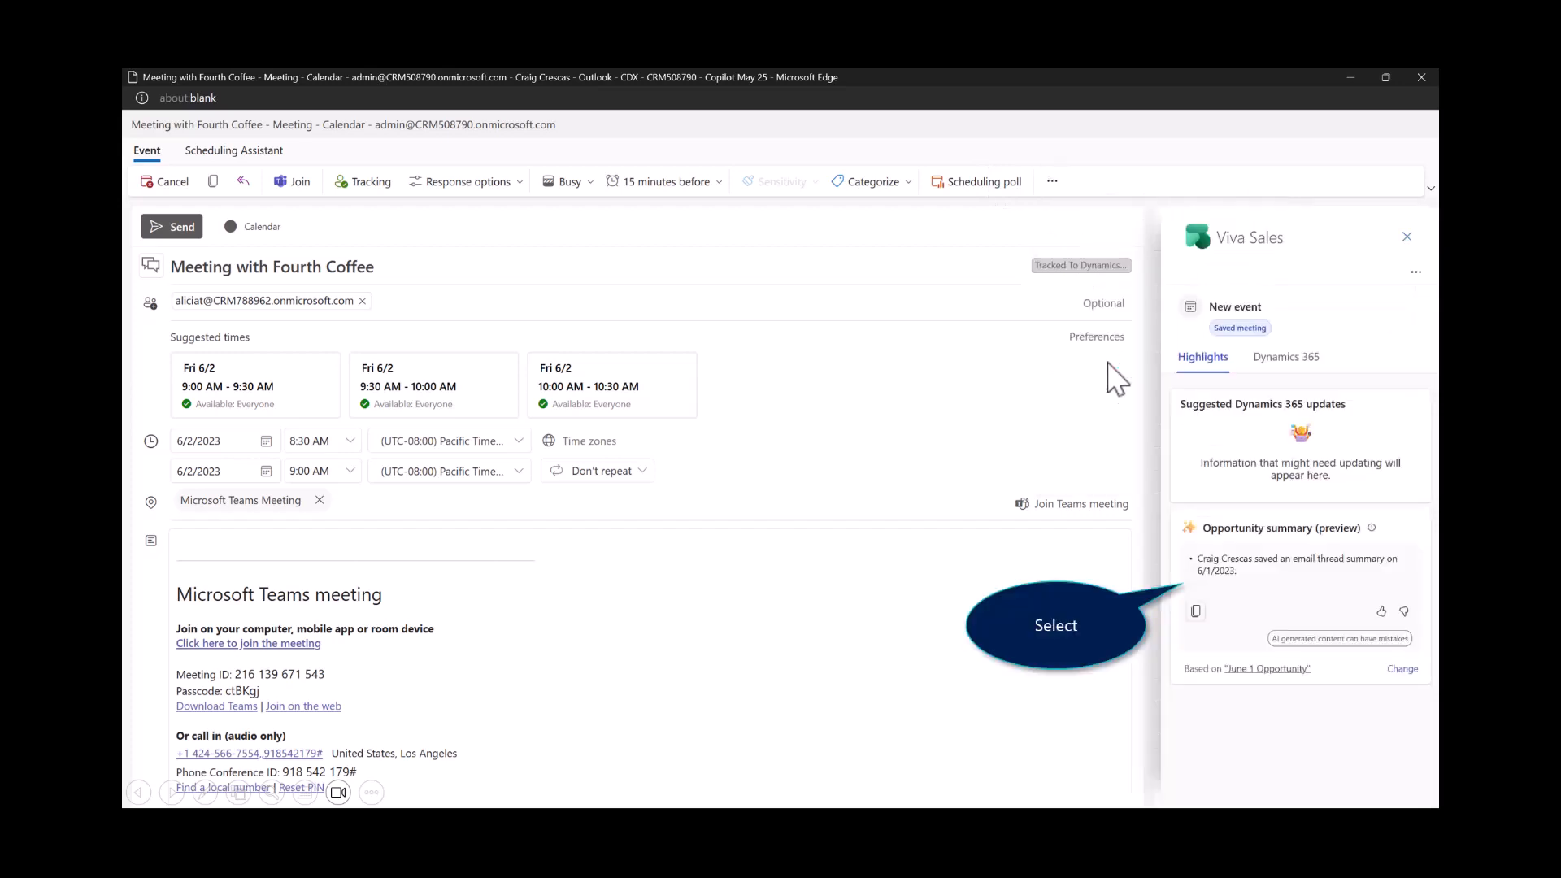
left_click(1270, 571)
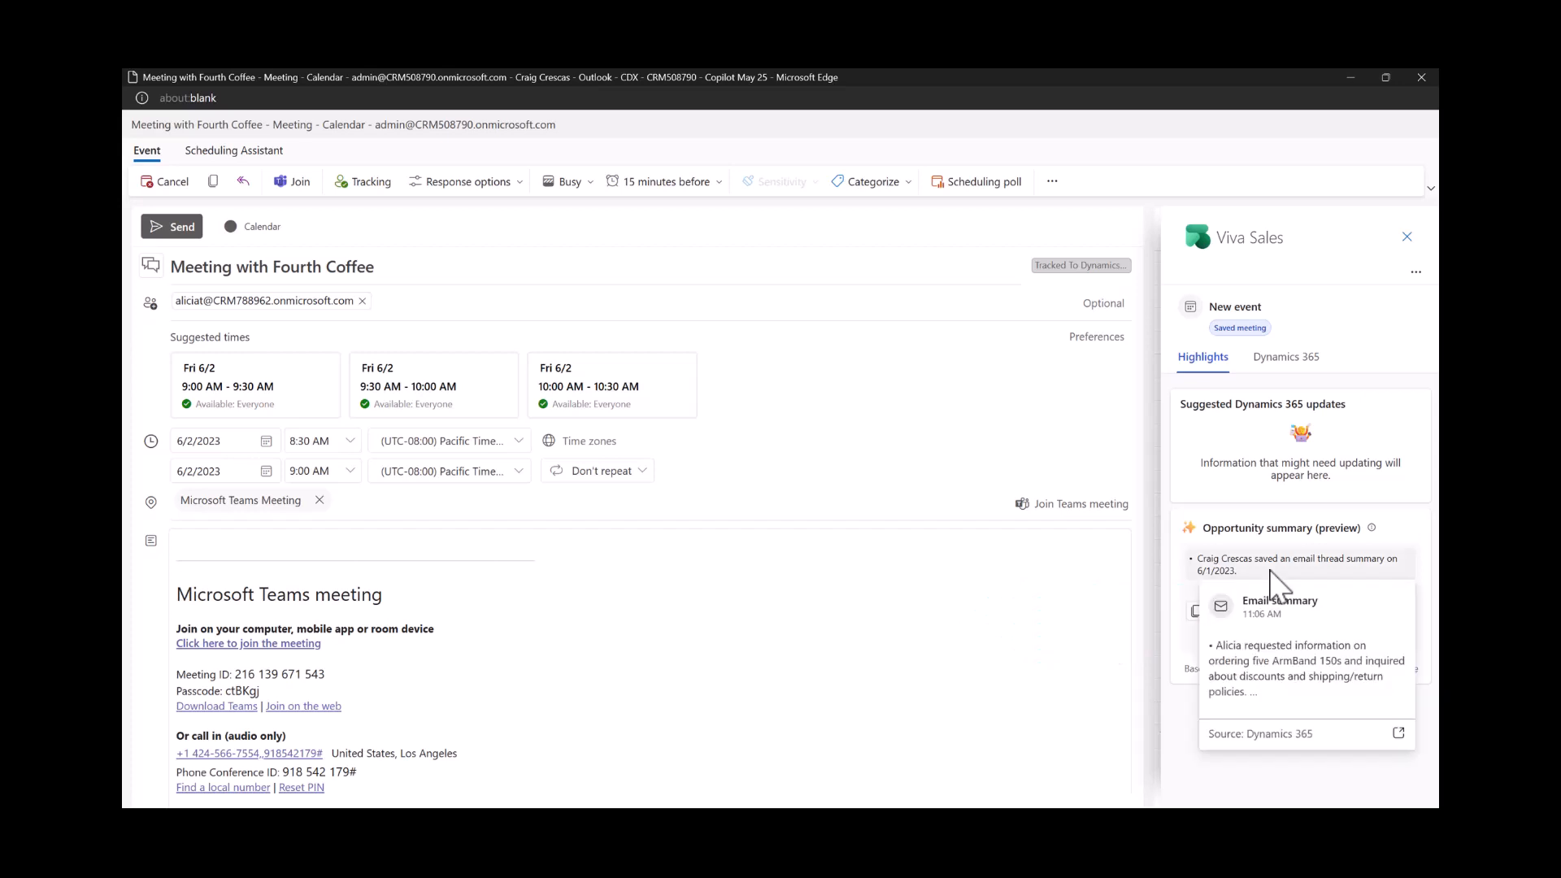